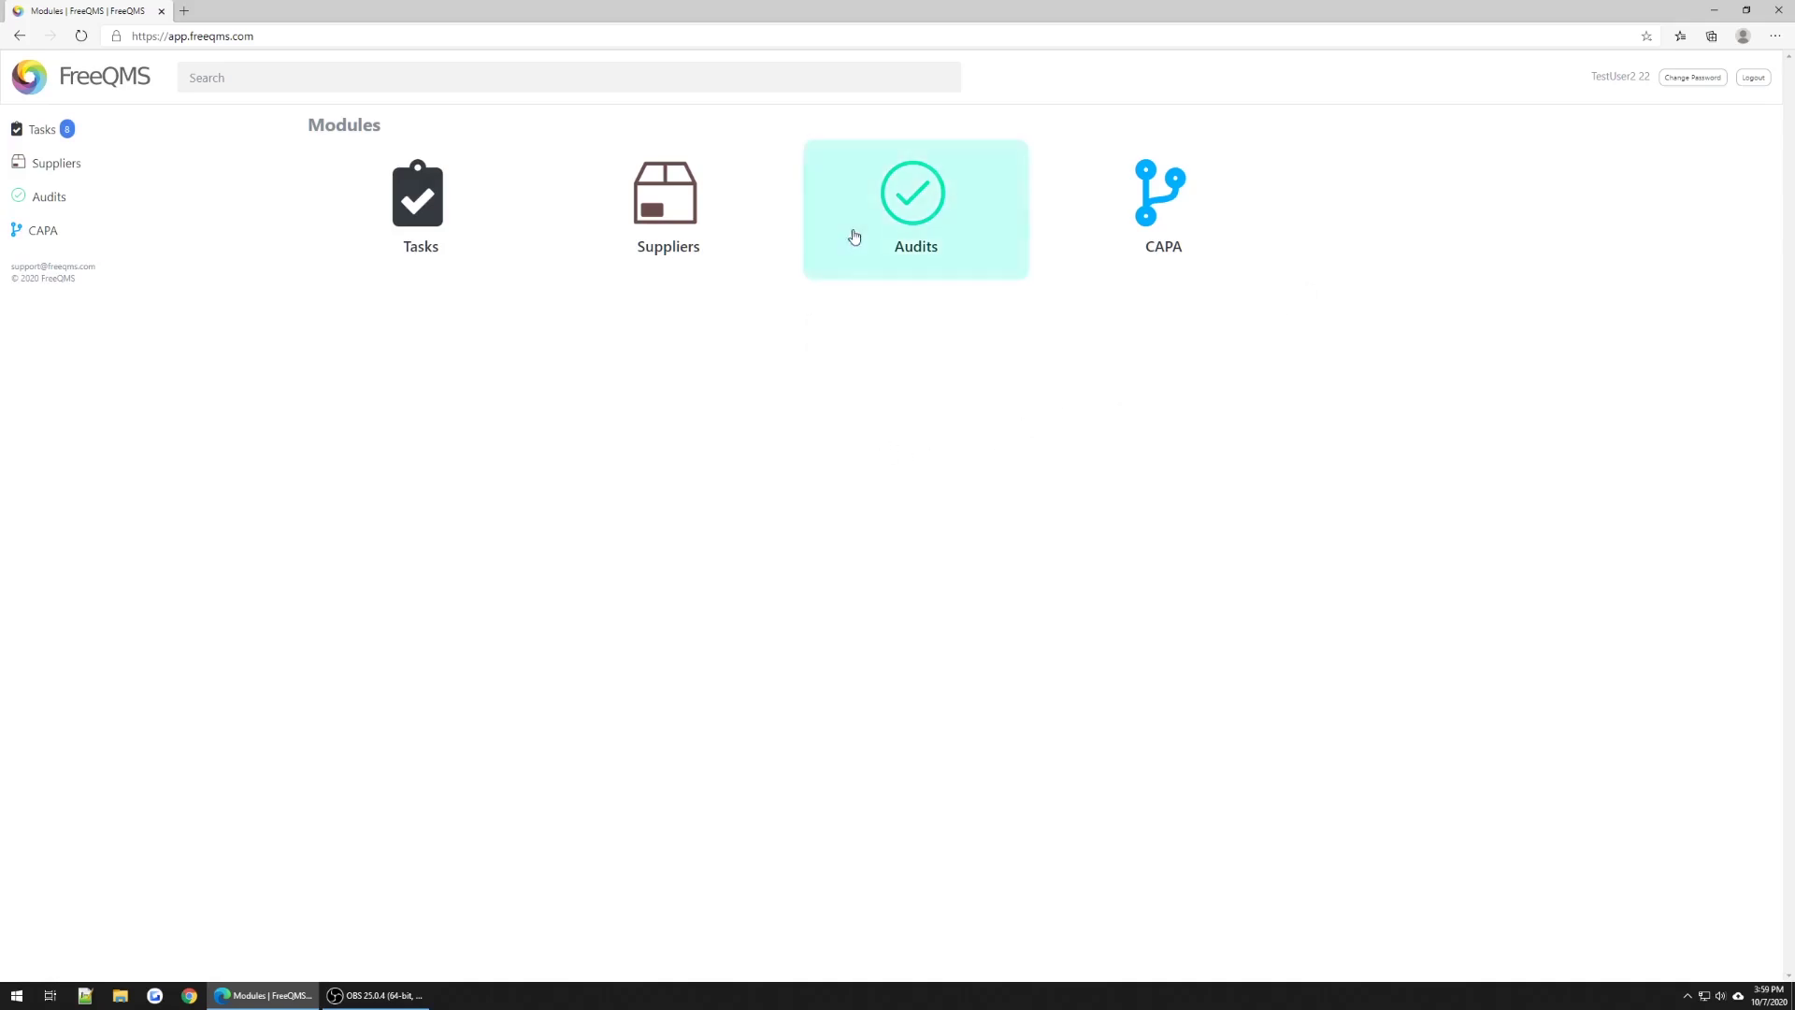
- Open the Recommendation activity of the "2020 Internal Audit ISO 9001 Chapter 8: Operation" audit
click(941, 213)
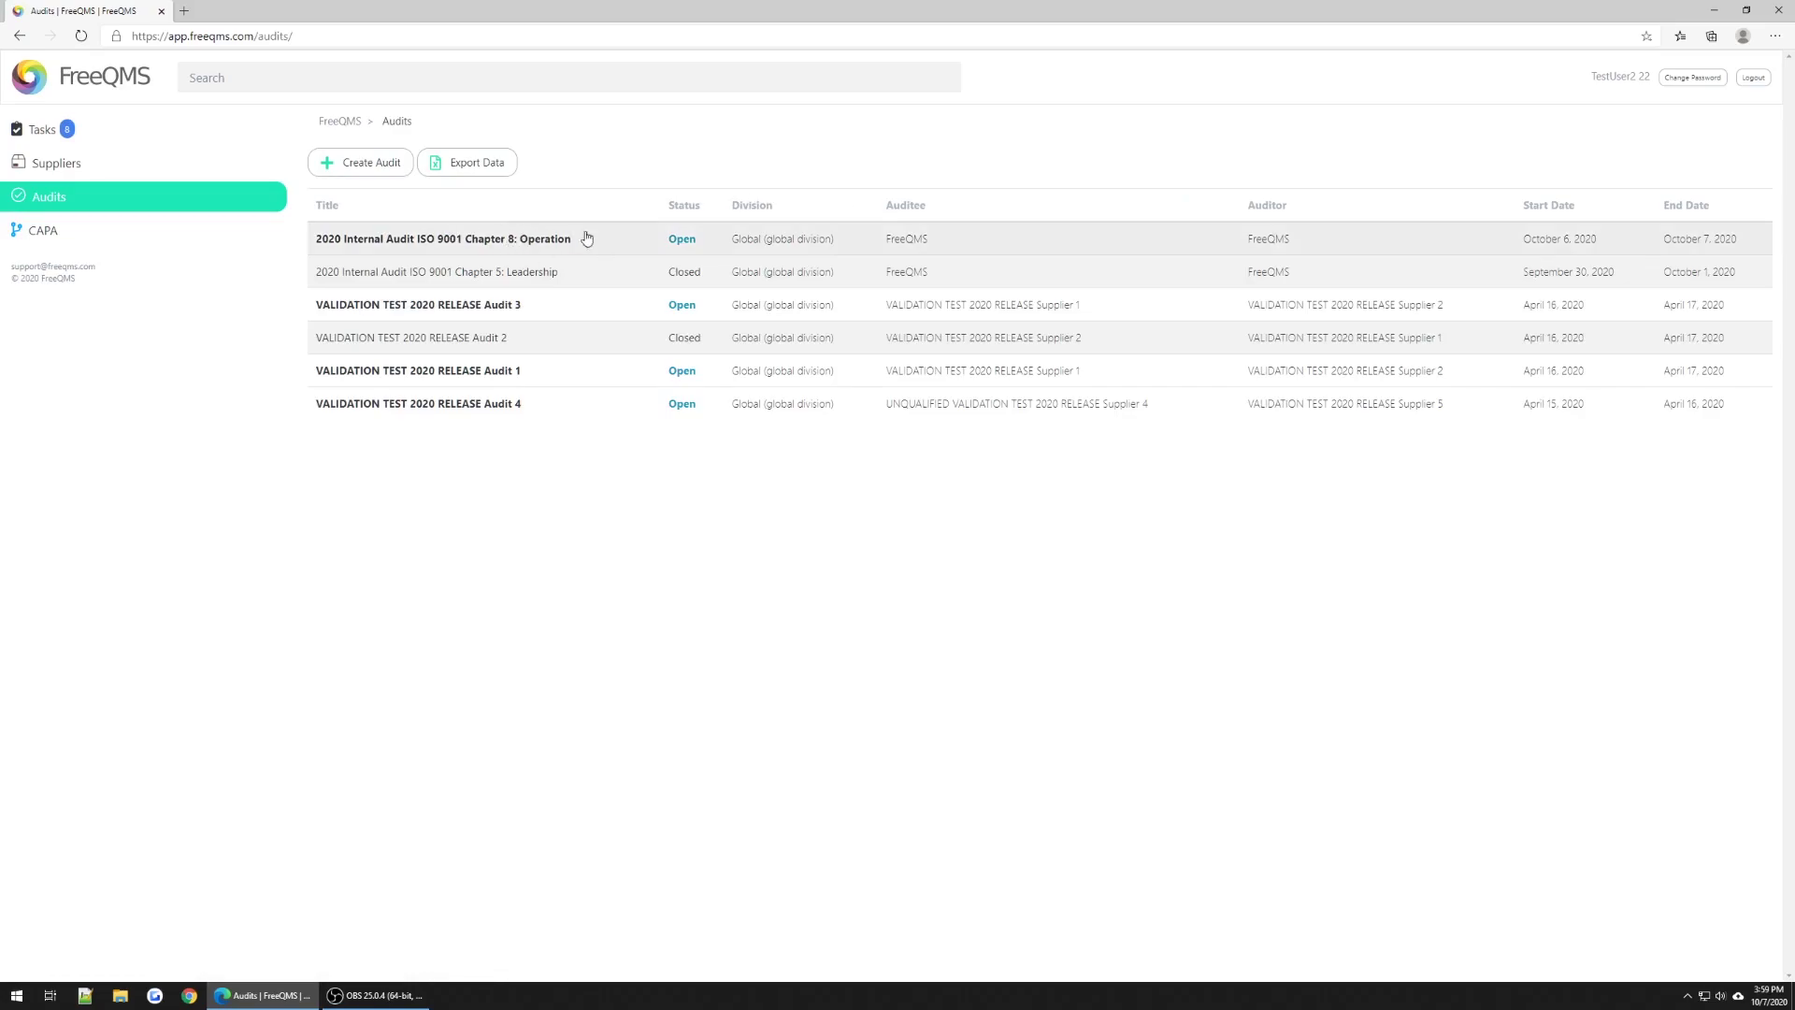
click(695, 241)
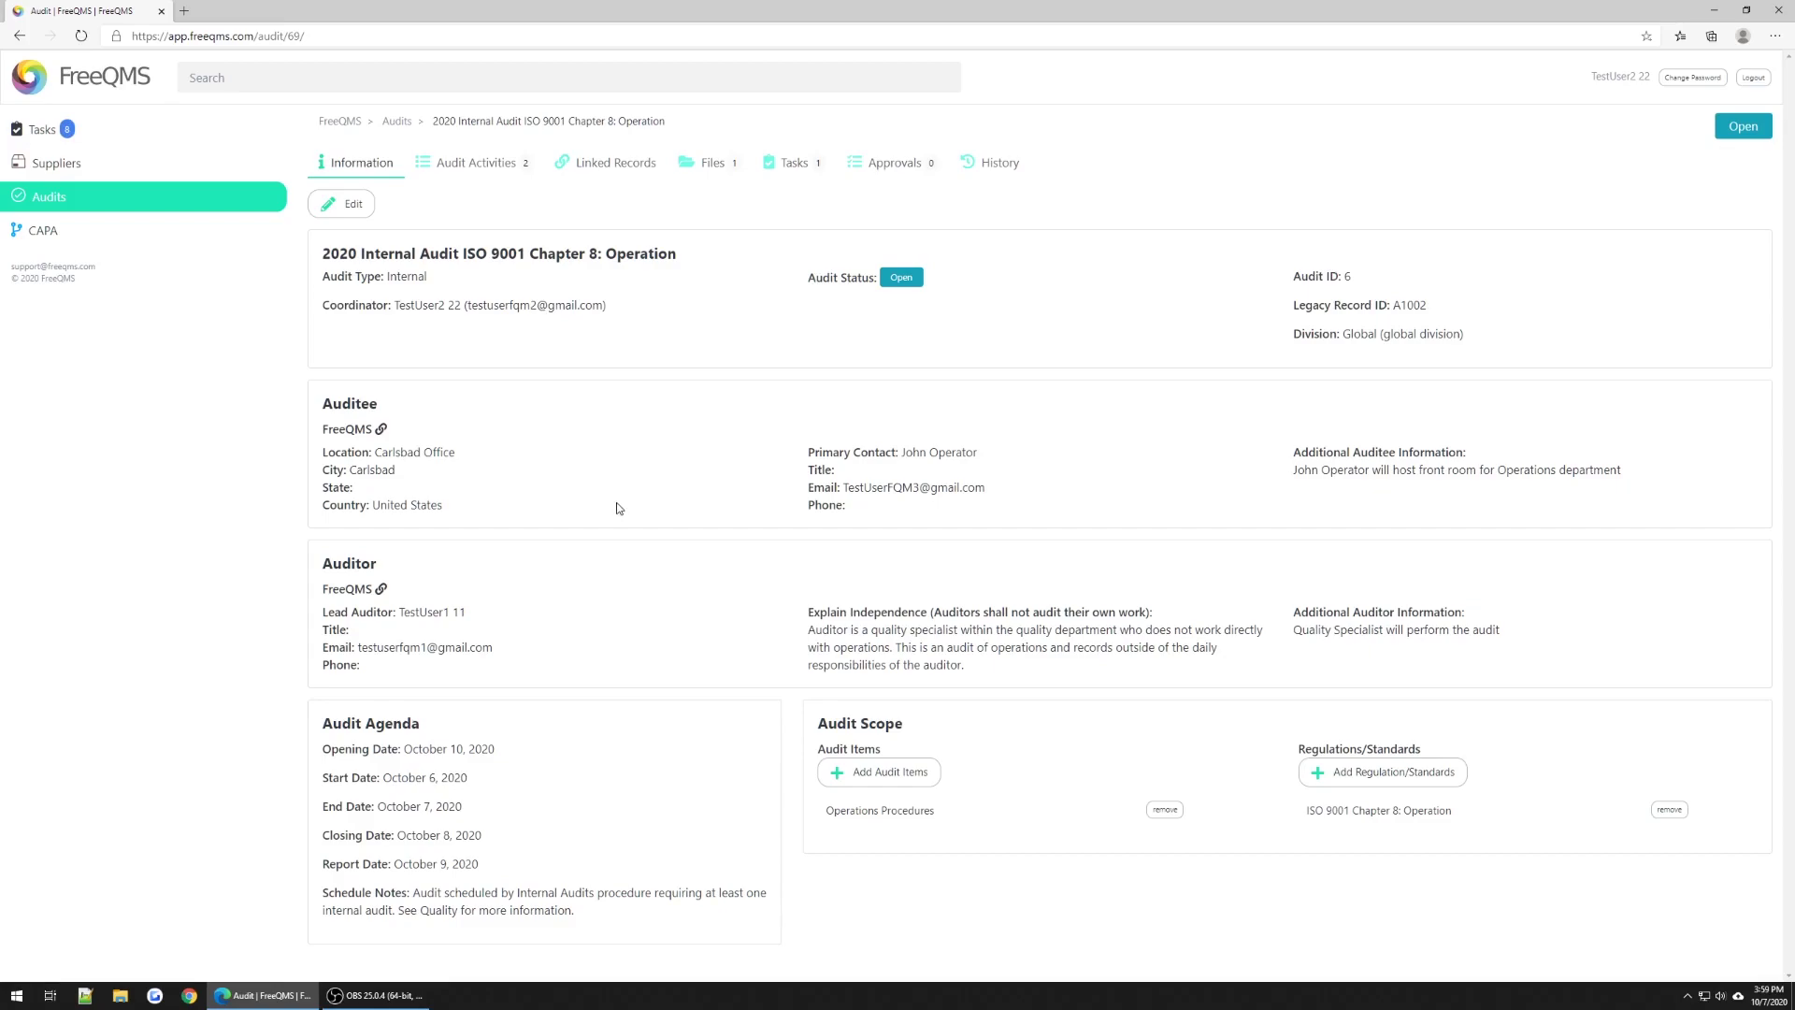
click(478, 164)
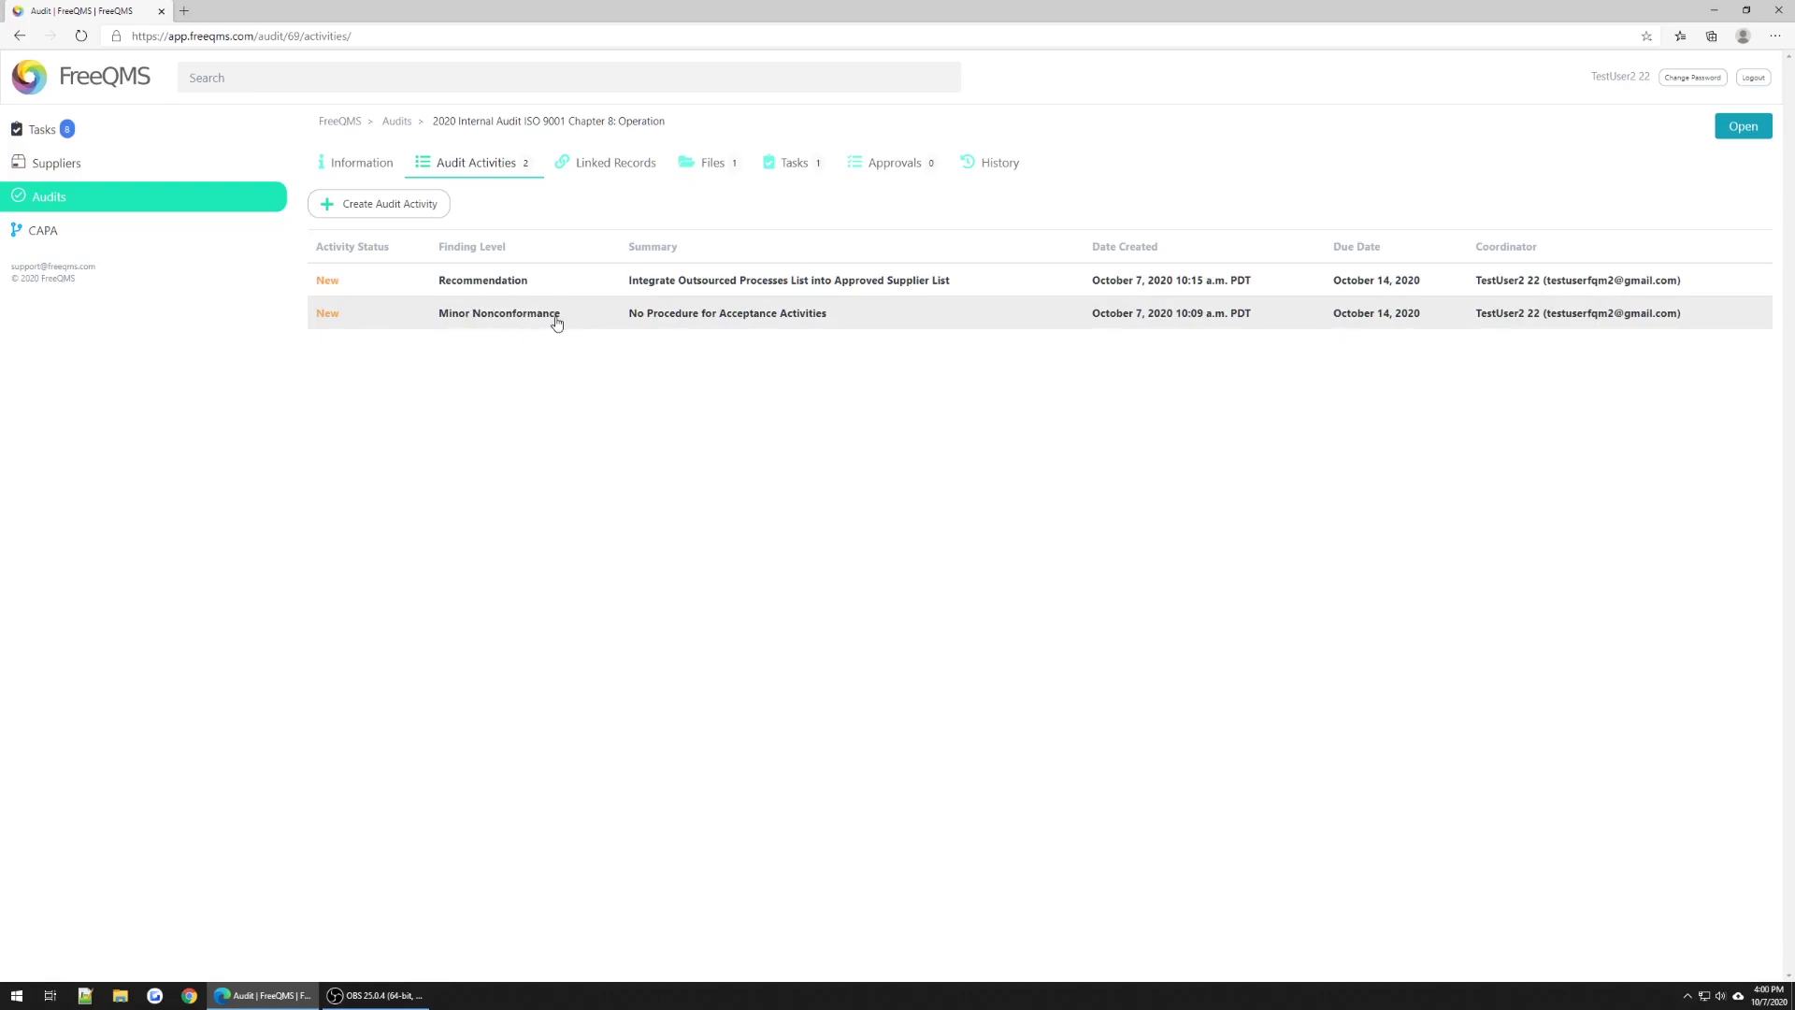
click(506, 282)
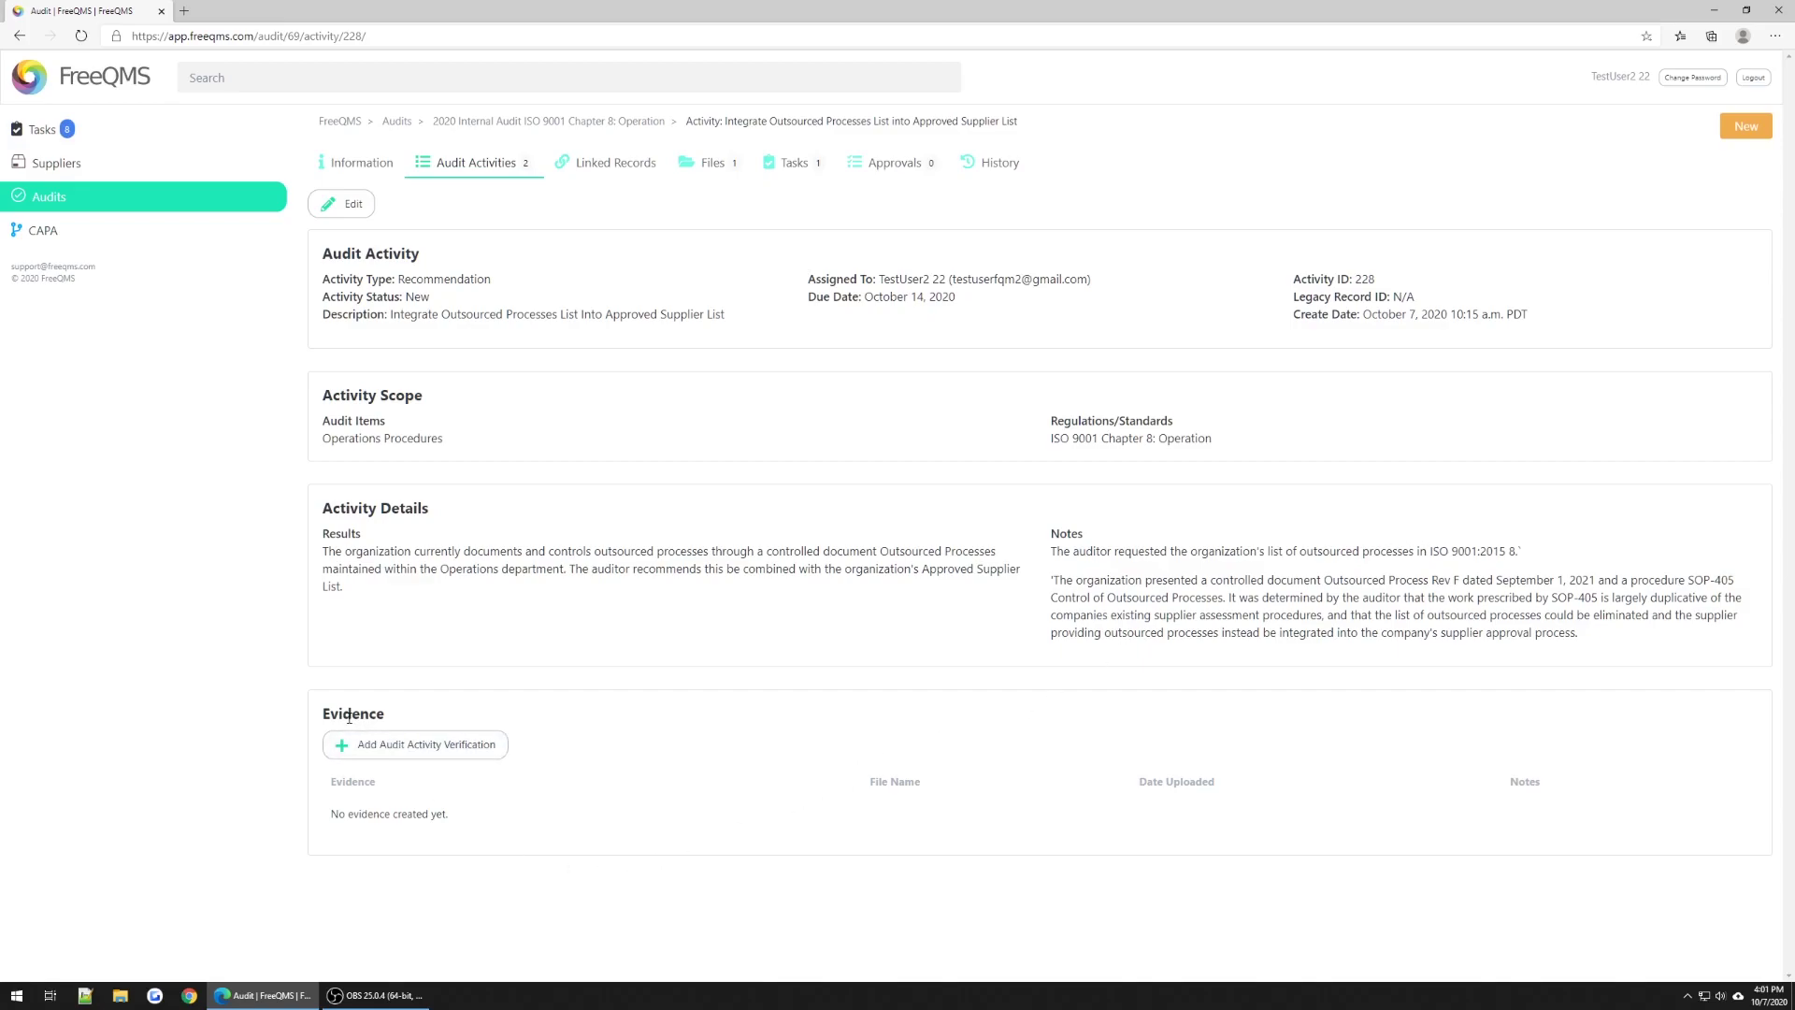
- Start a new verification for this audit activity and attach the file "Copy of C46 Change Order.pdf"
click(425, 745)
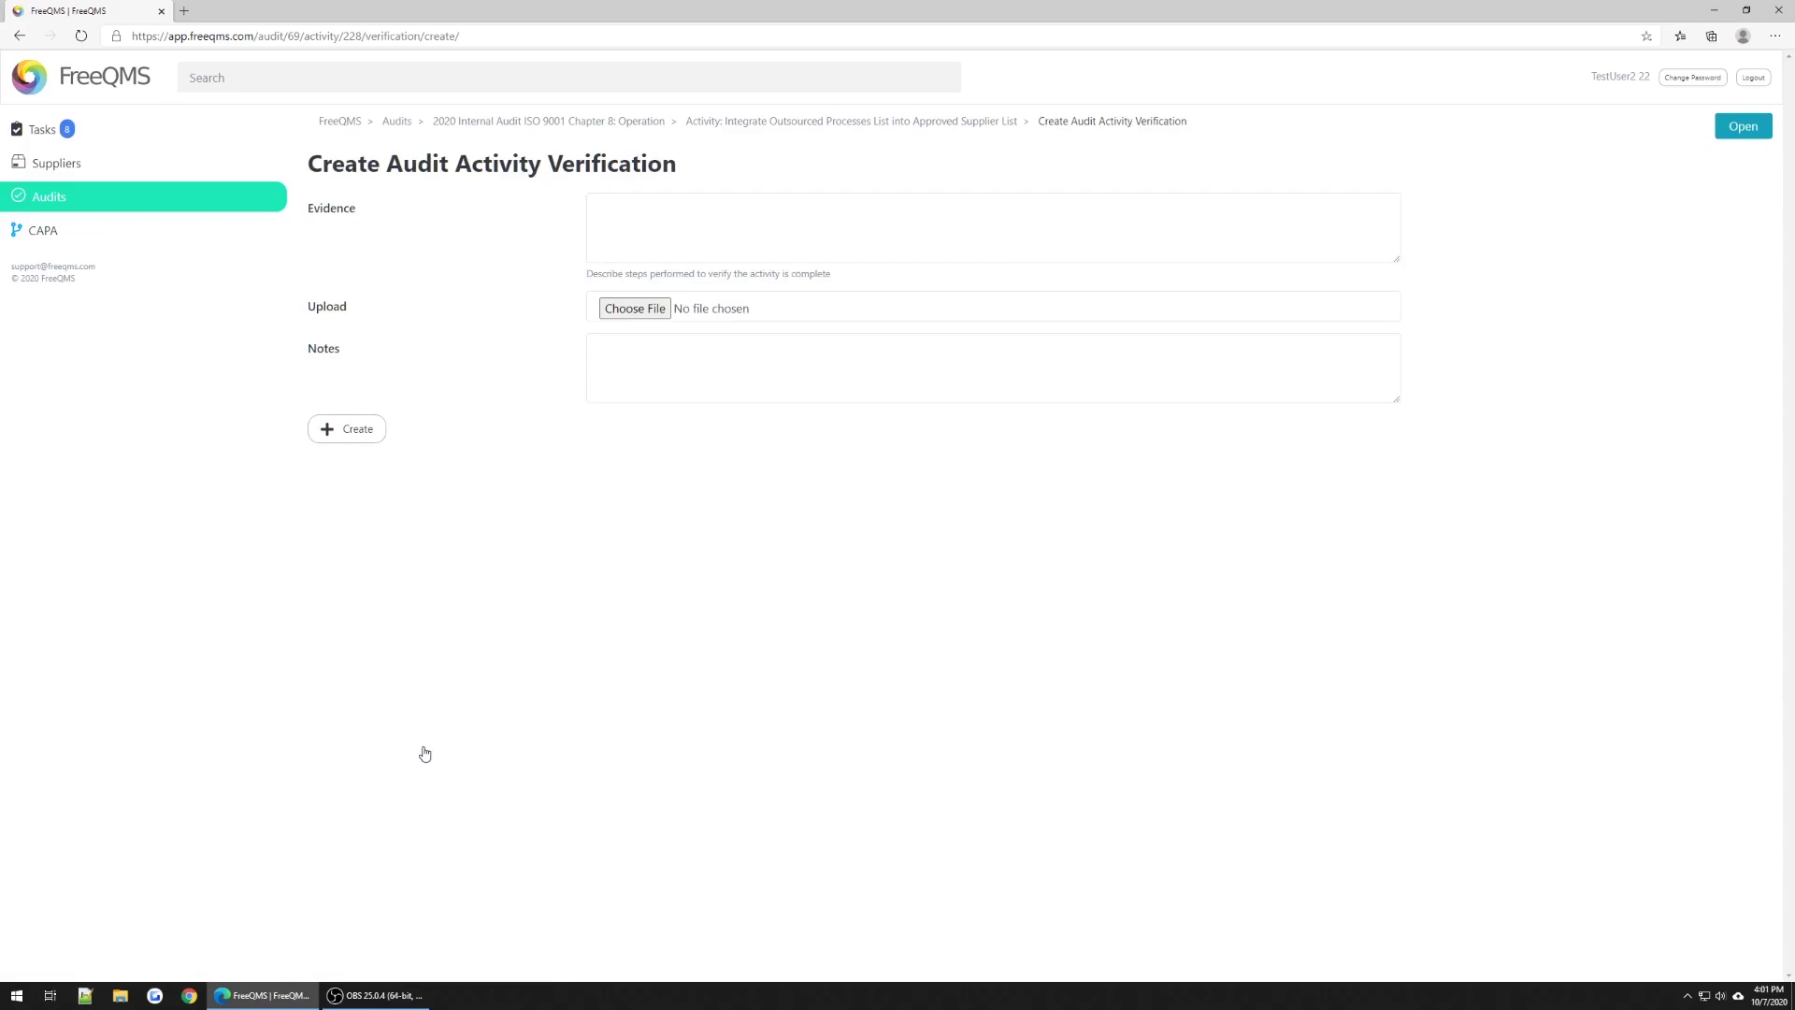
click(657, 307)
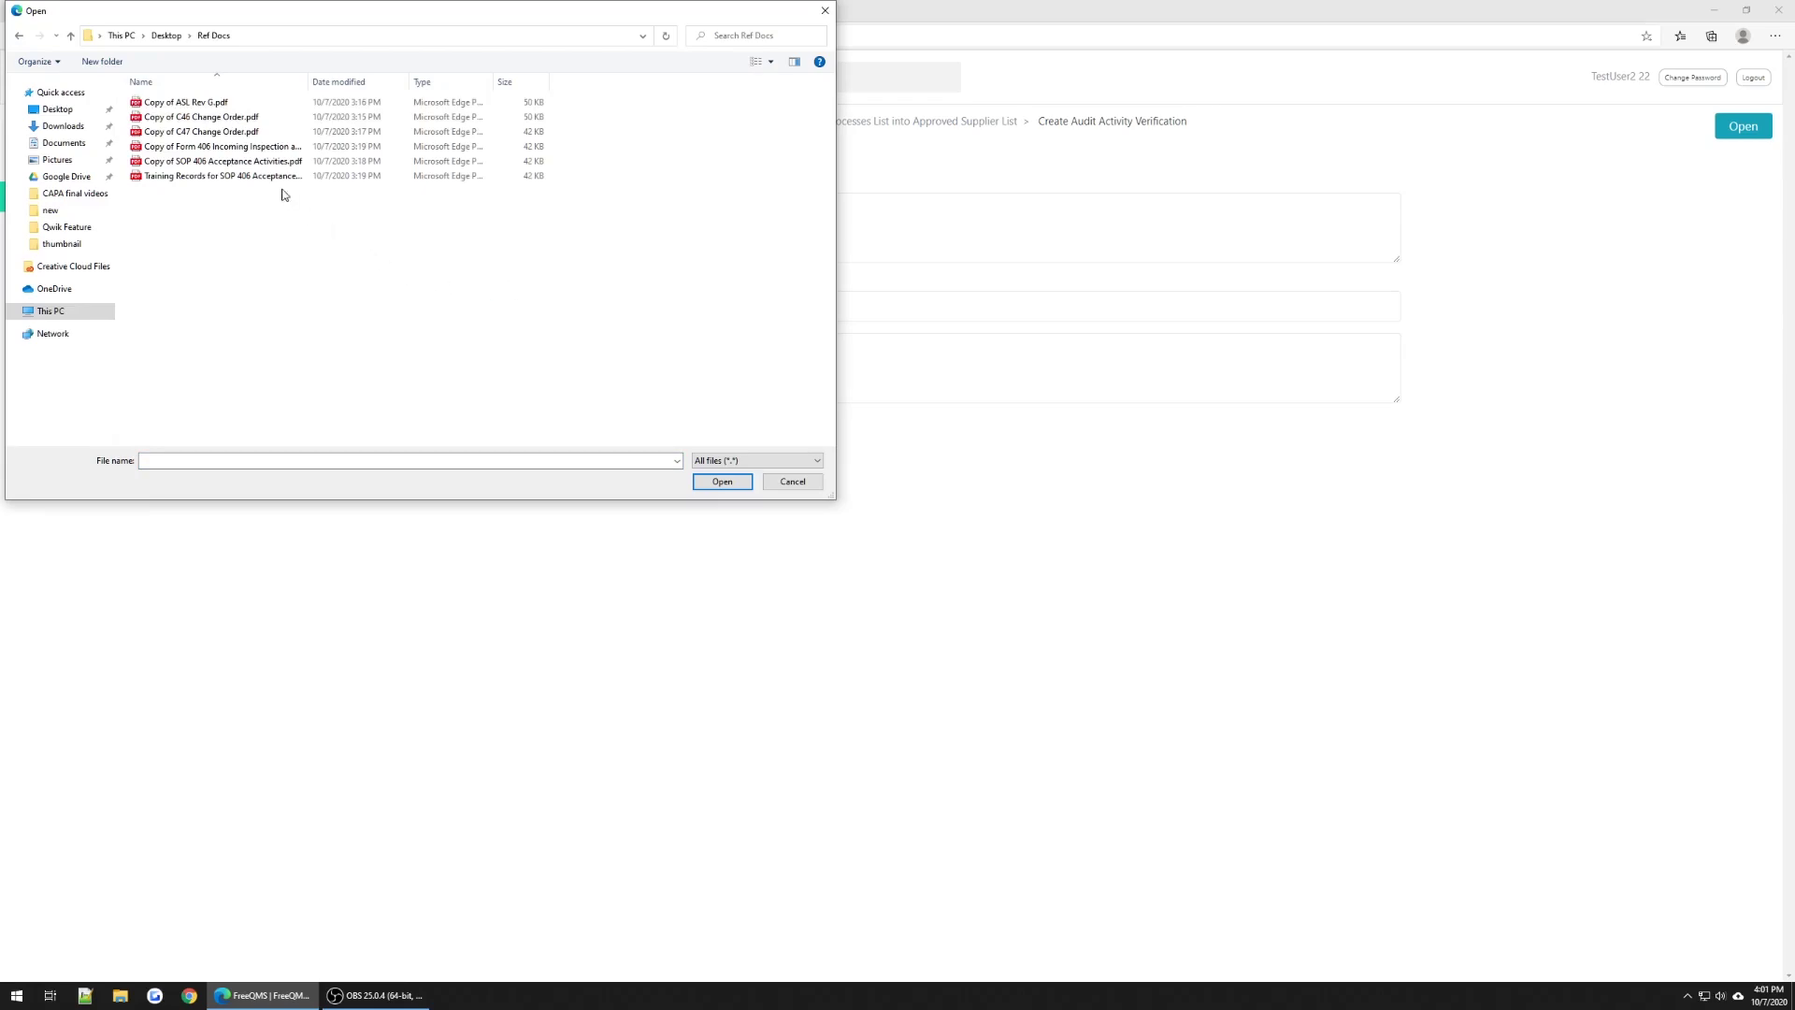
click(245, 120)
click(721, 481)
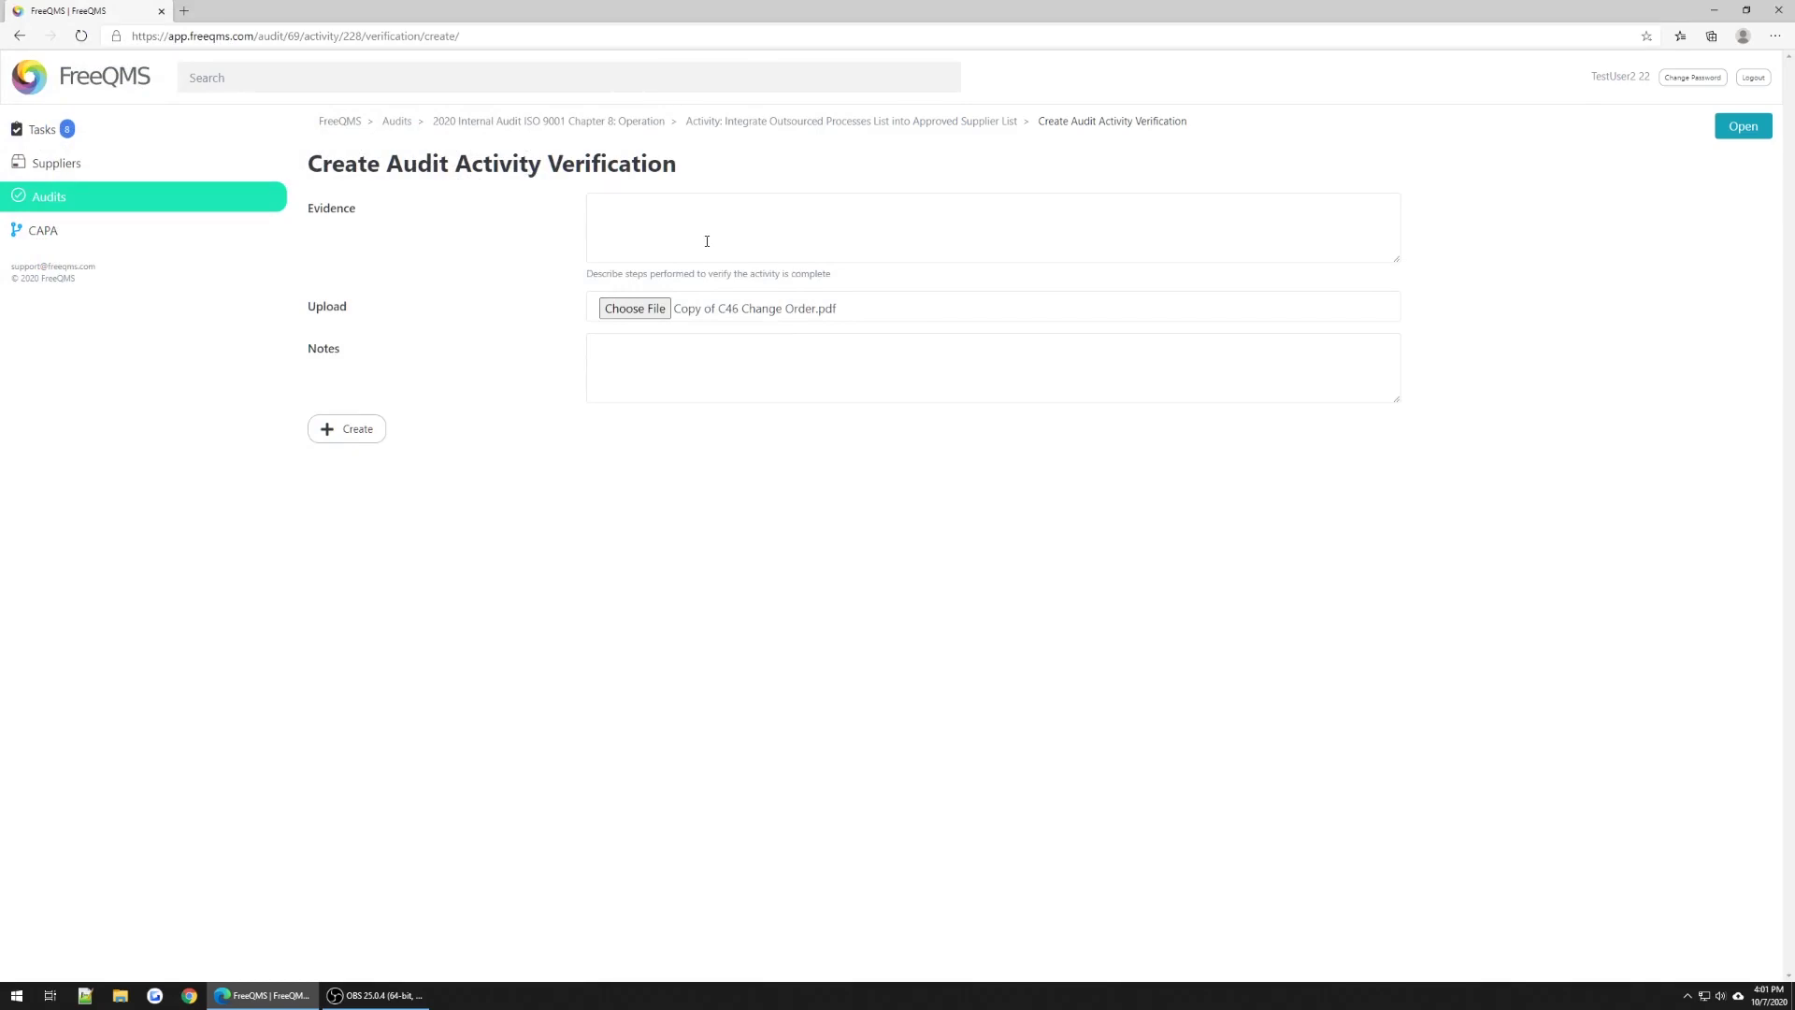
- Enter four evidence lines: "Obsolete Outsourced Processes List", "Obsolete SOP-405 Control of Outsourced Processes", "ASL Rev G SOP 102", "Supplier Management Rev F"
click(707, 241)
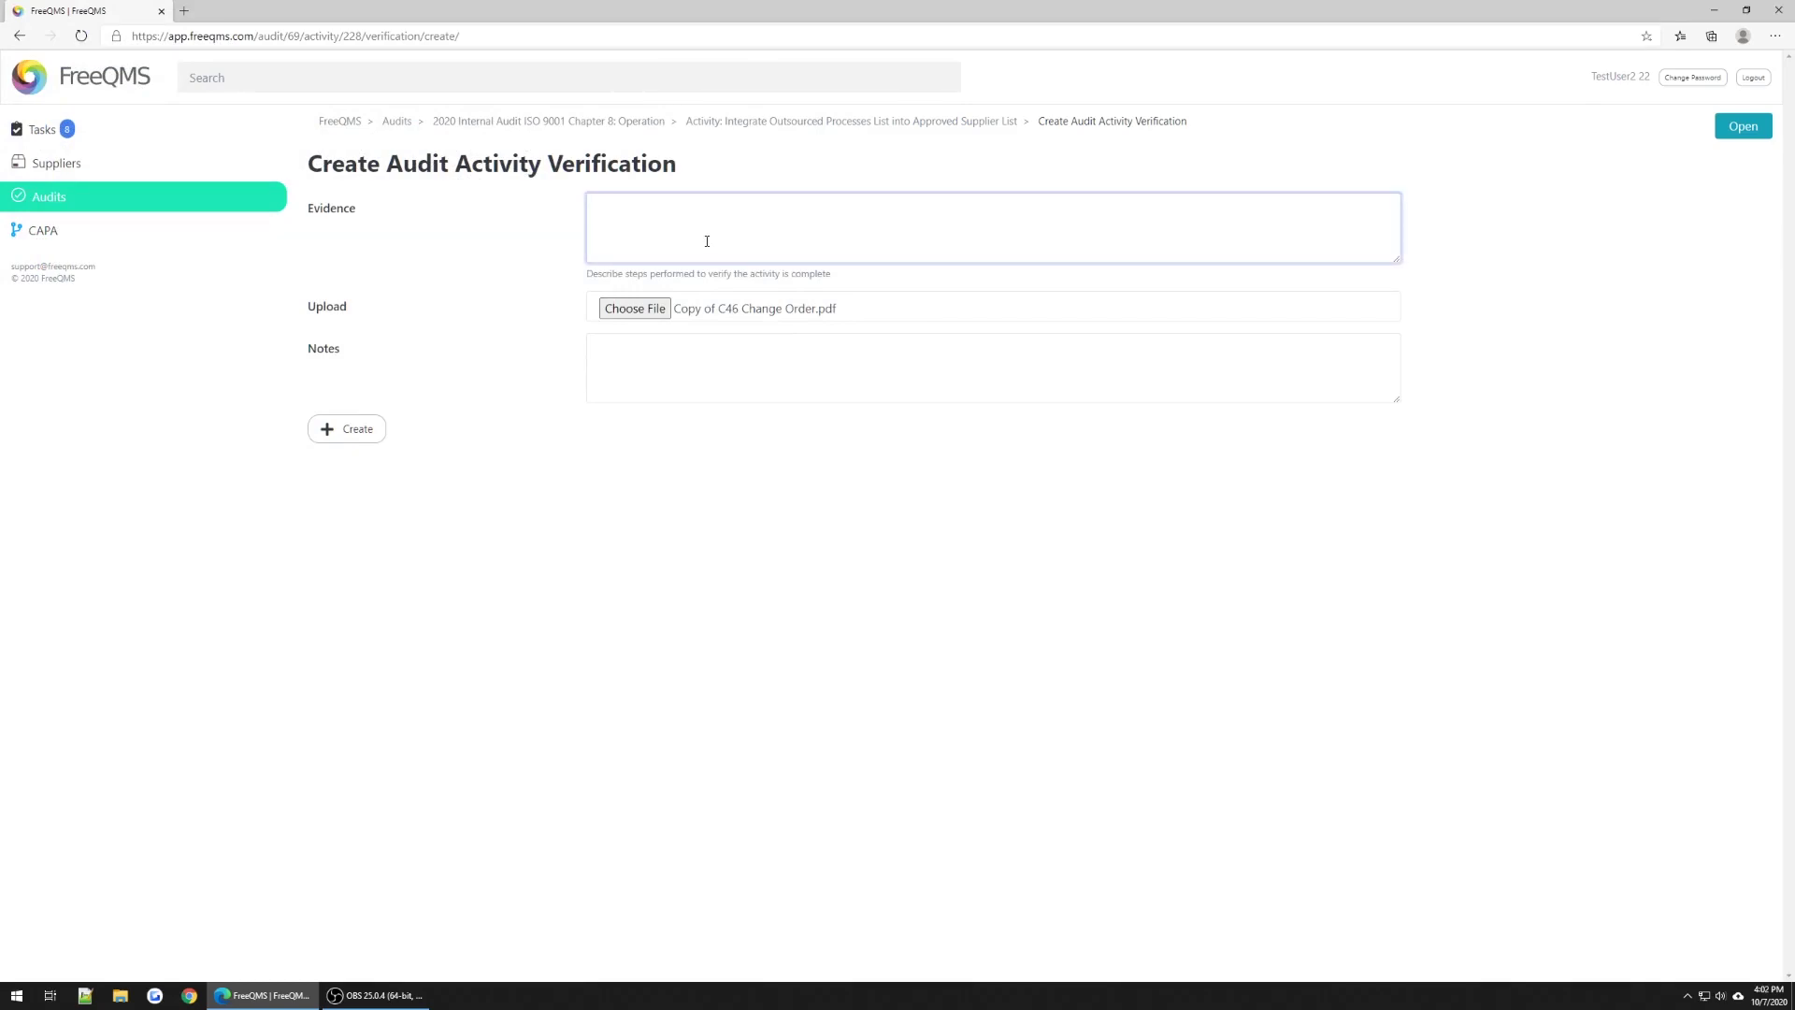
text(Obsolete Outsourced Processes List Obsolete SOP )
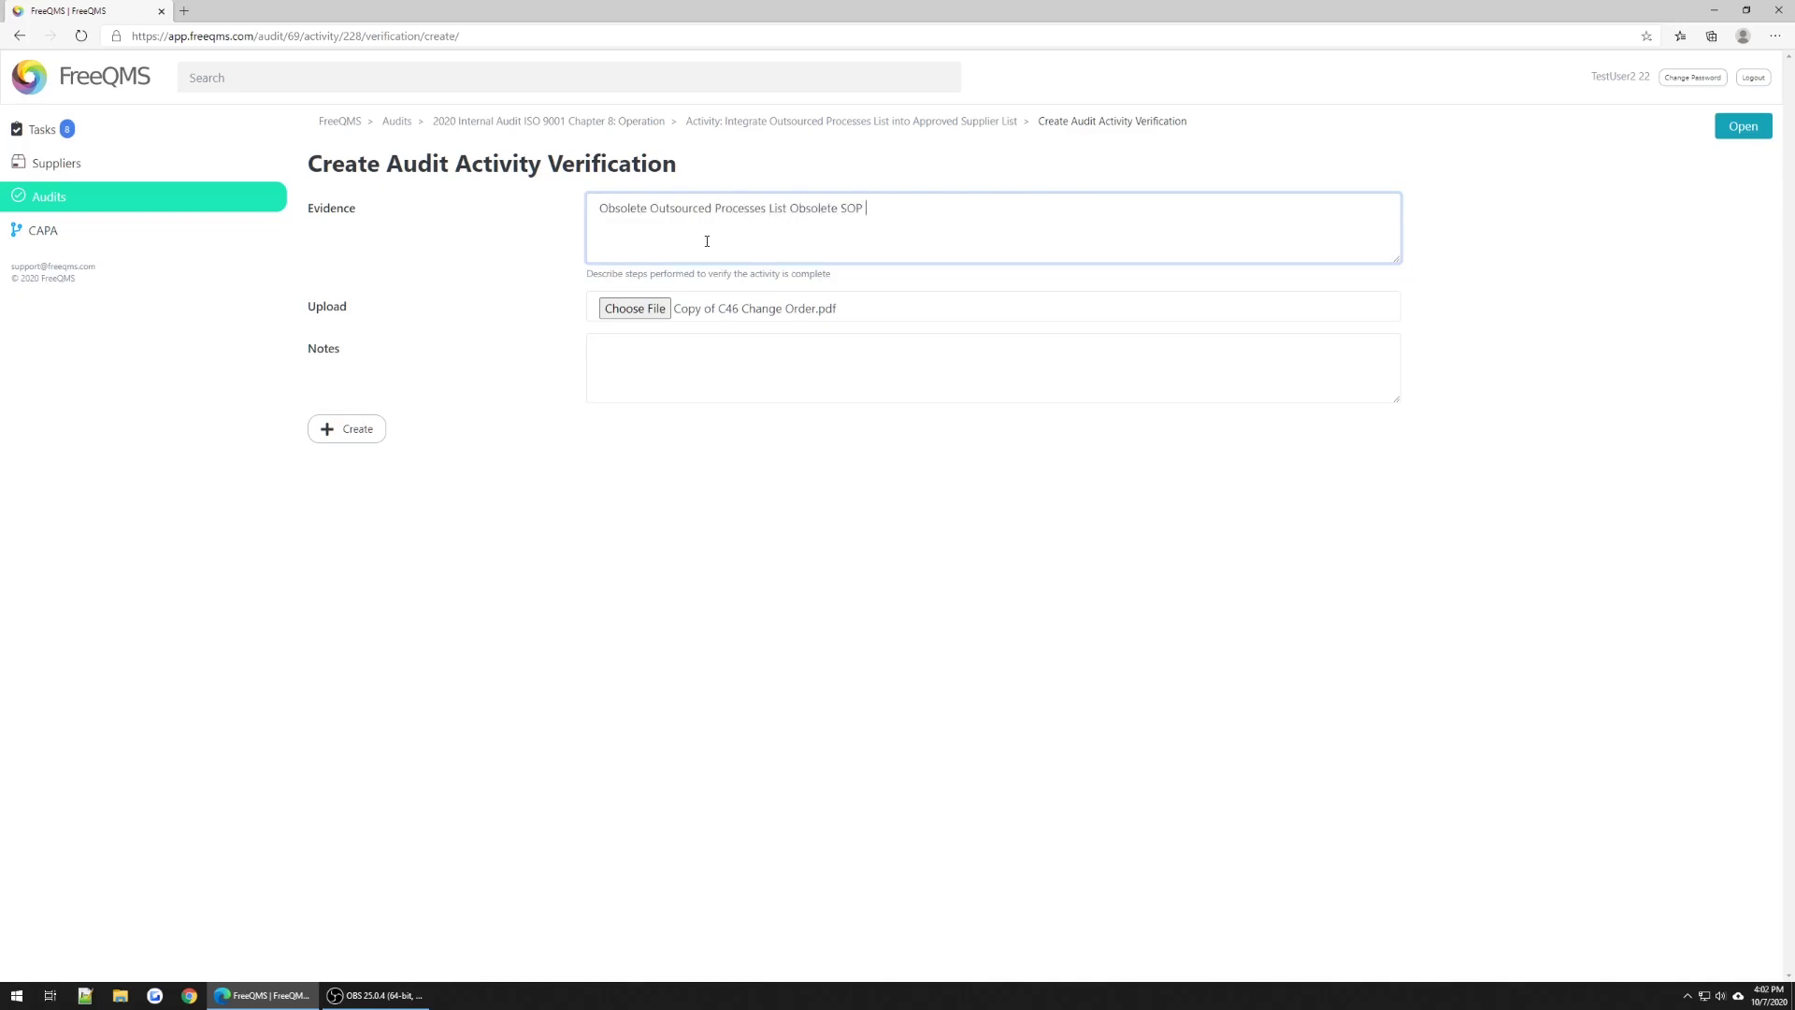
text(405 Control of Outsourced Processes)
key(Return)
text(ASL Rev G SOP 102)
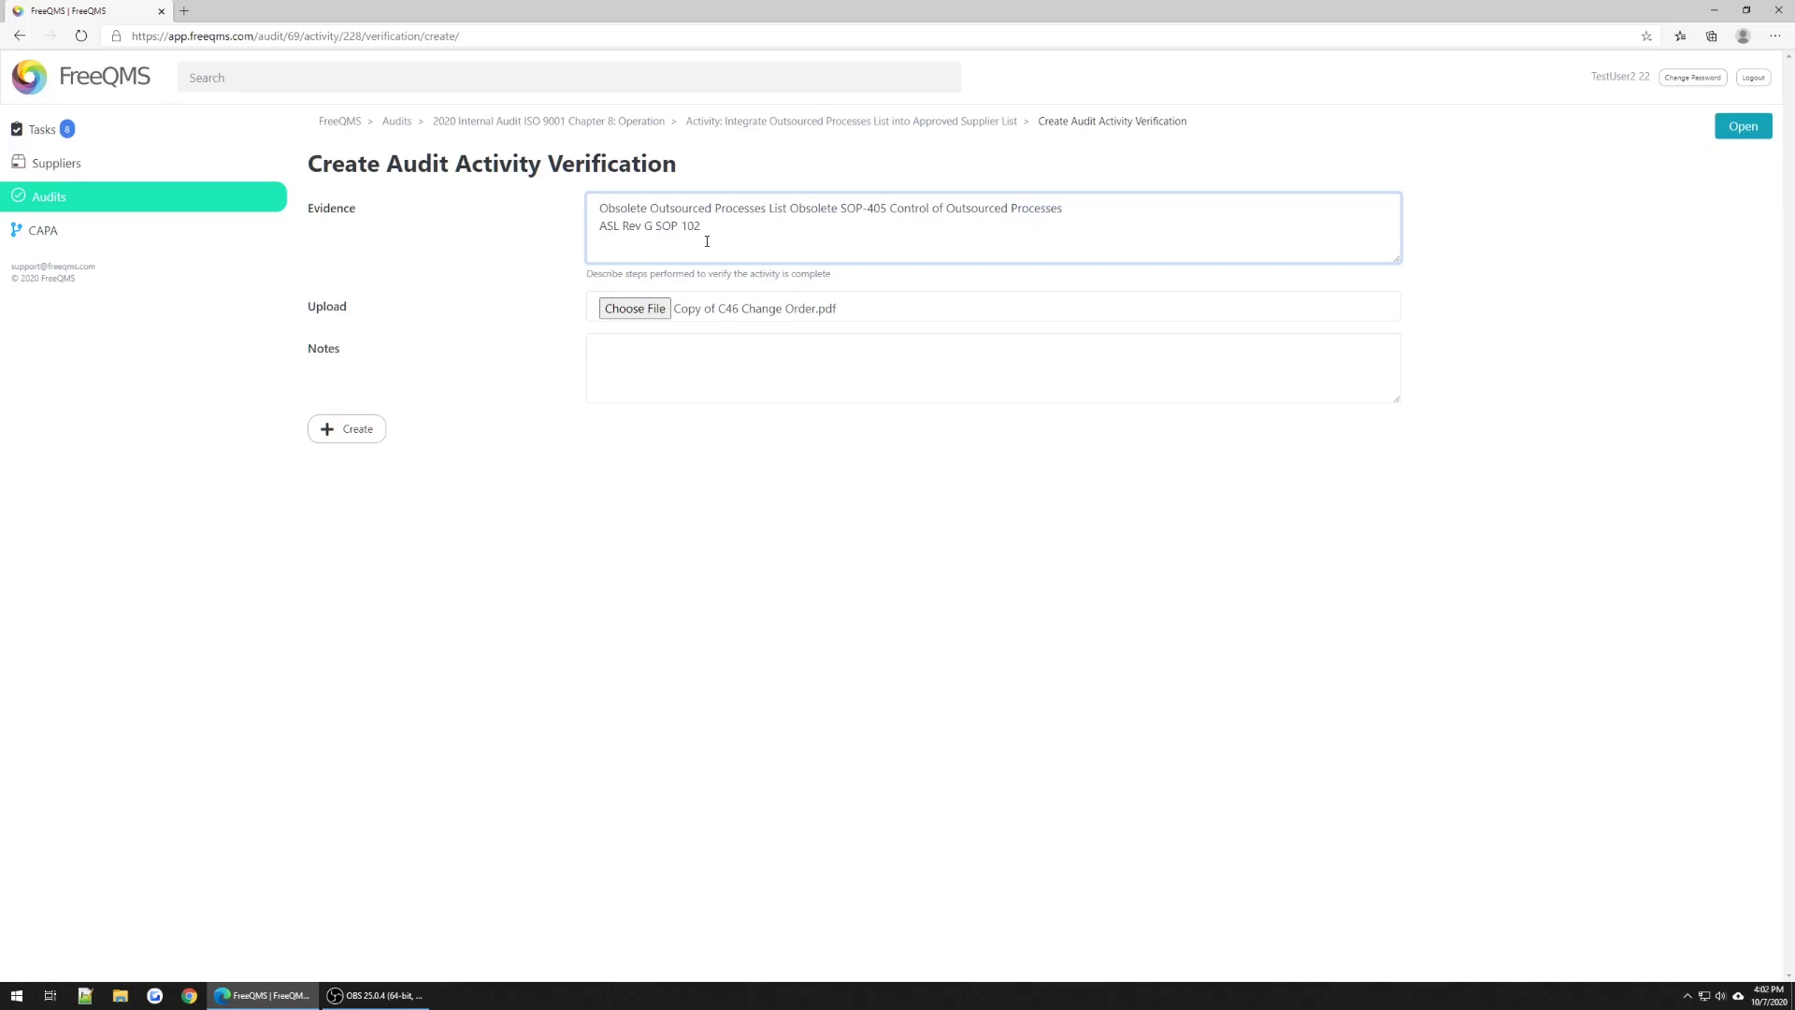
key(Return)
text(Supplier Management Rev F)
click(788, 208)
key(Return)
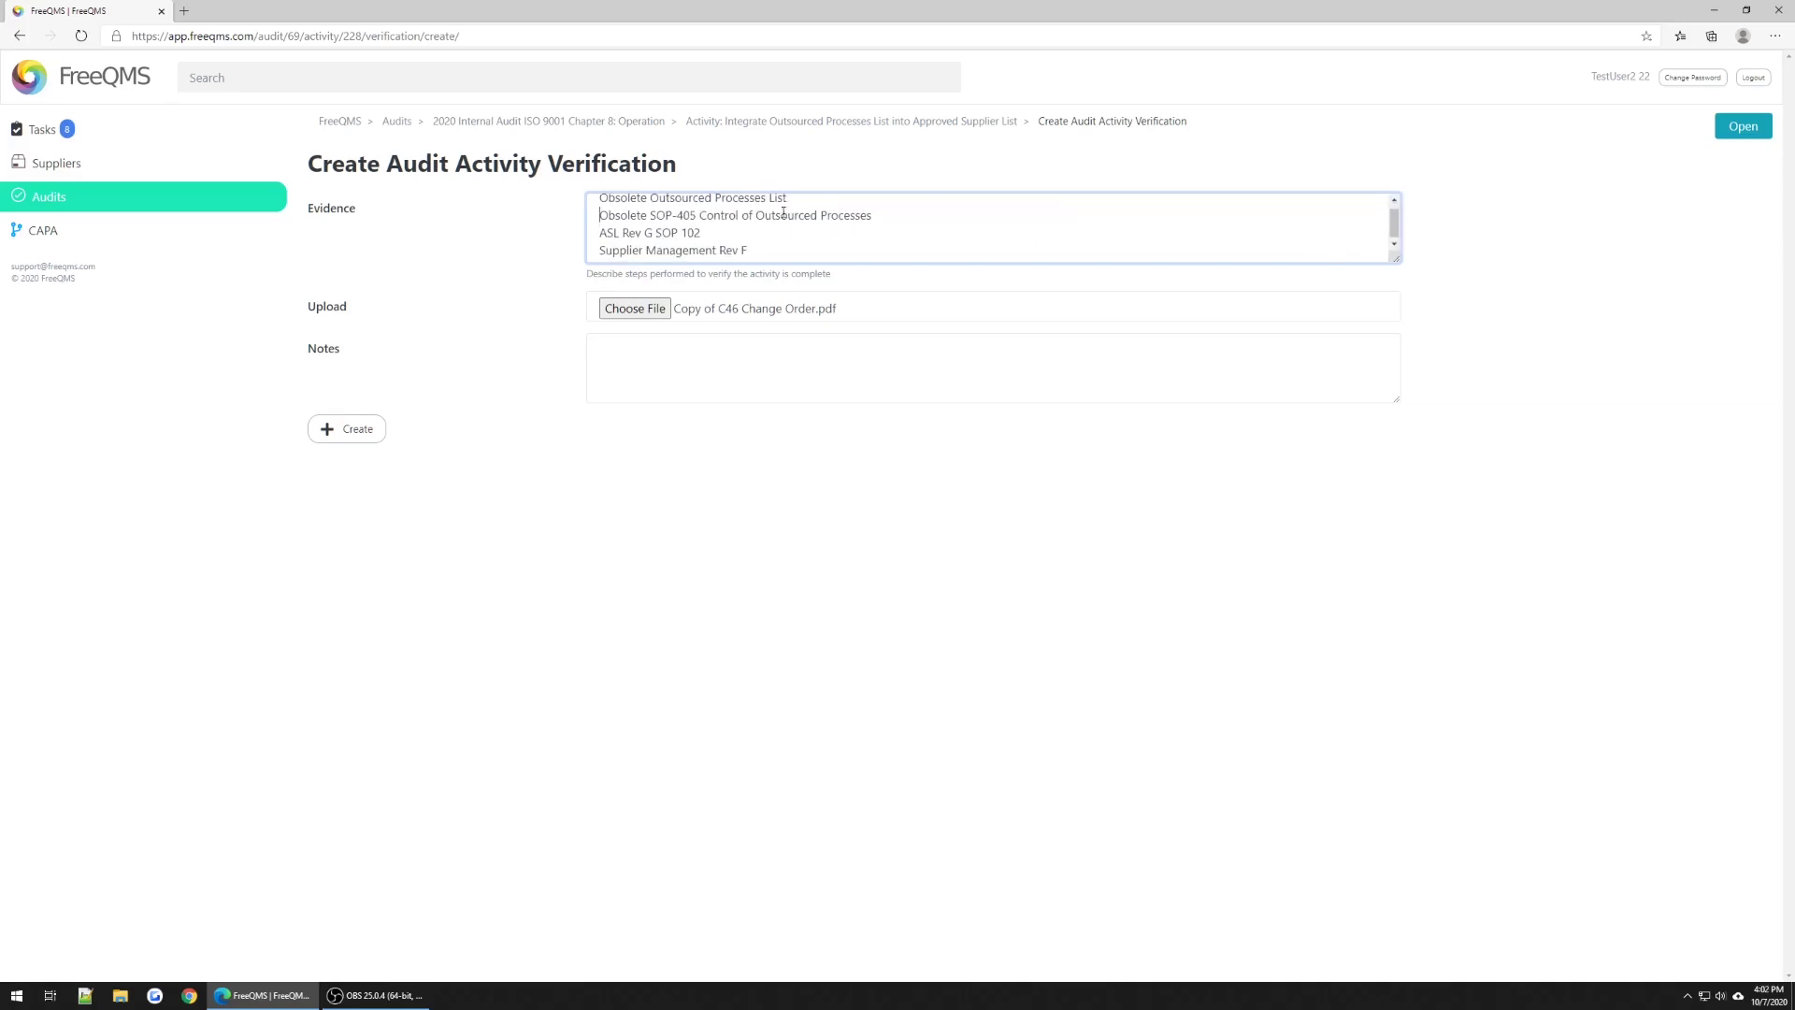
- Add notes that the Change Order obsoletes old outsourced-supplier documents, moves the processes into the approved suppliers list and updates the supplier management procedure; create the verification
click(655, 369)
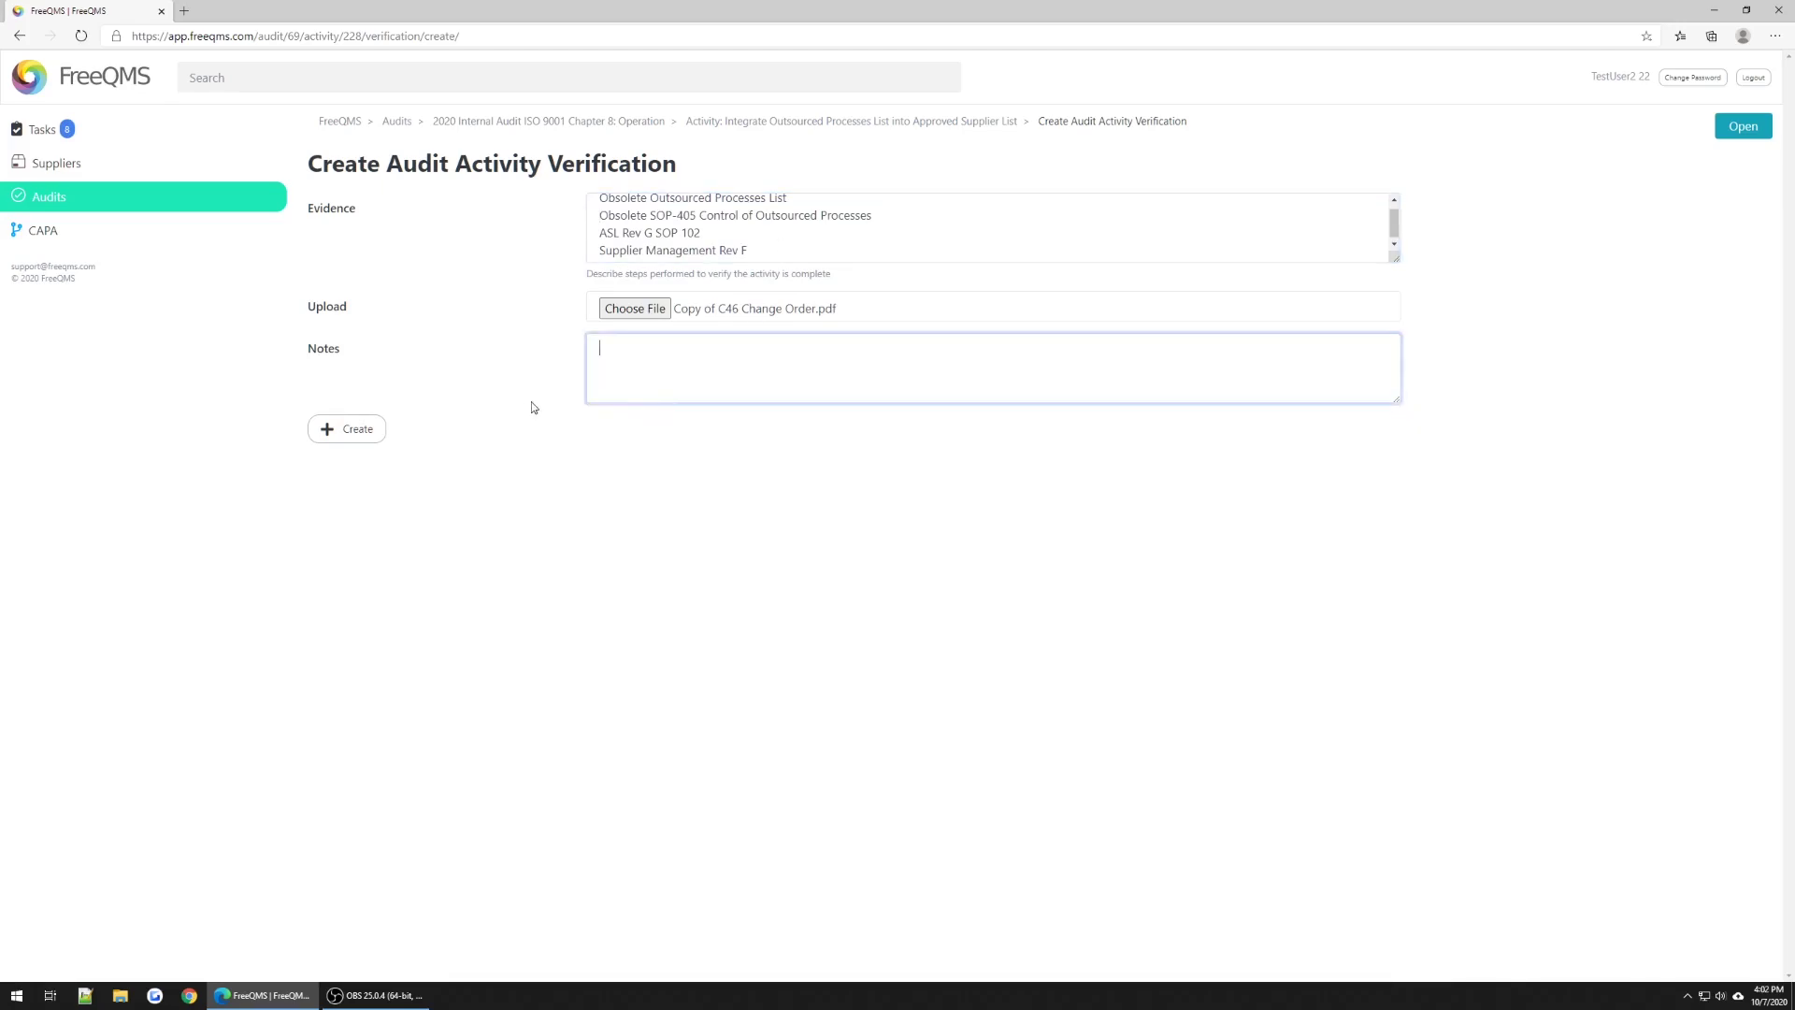
text(This Change Order obsoletes adocuments relating to the old outsourced su)
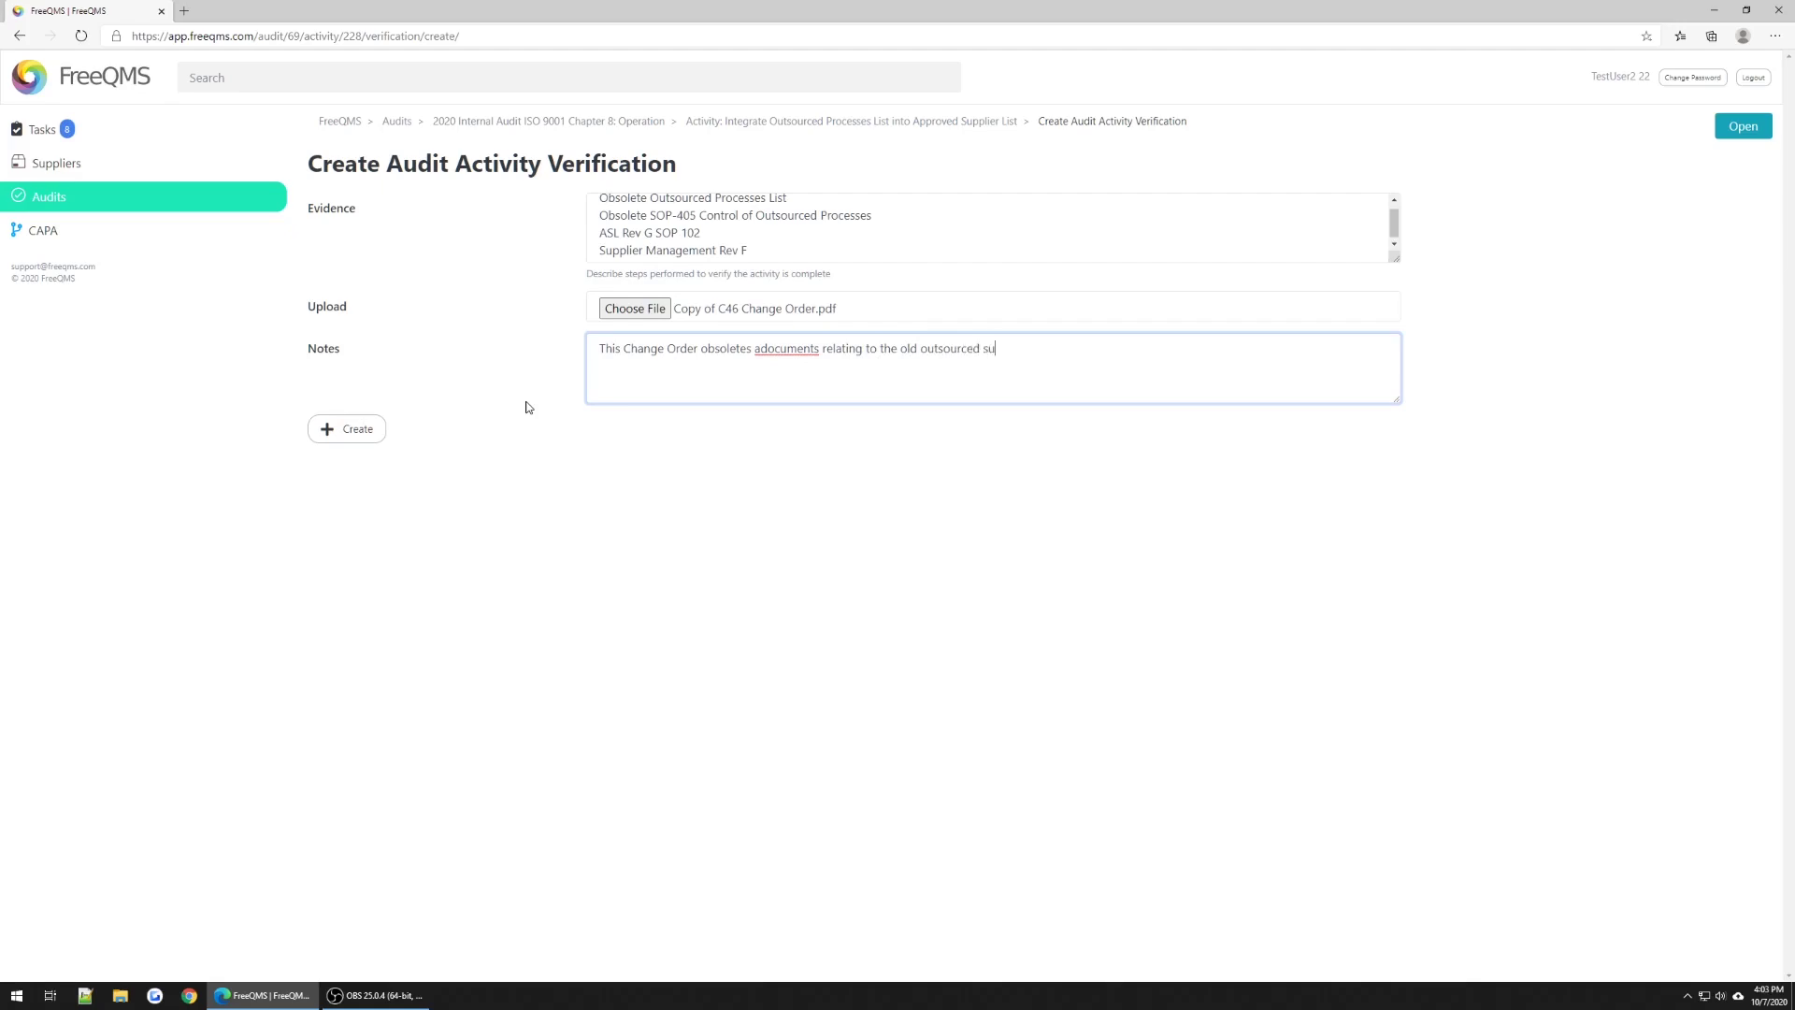
text(ppliers process, and moves the outsourced processes into the approved suppliers list,)
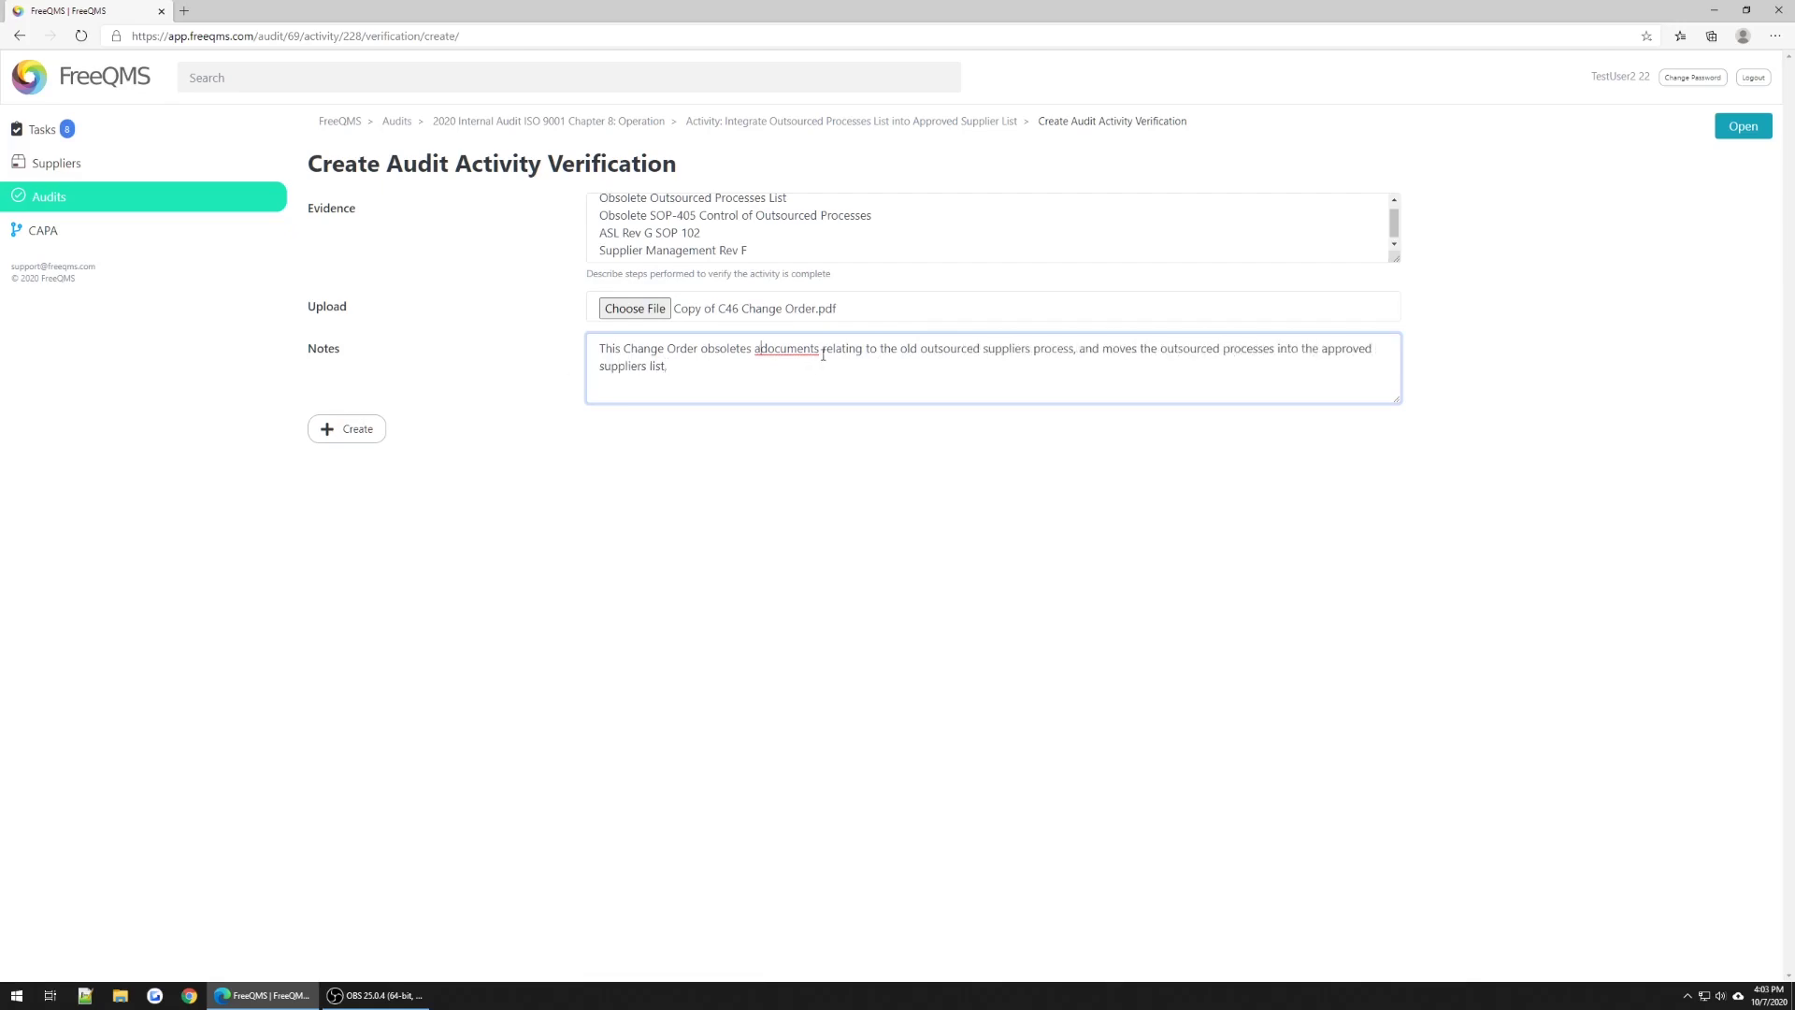
text( and updates the supplier m)
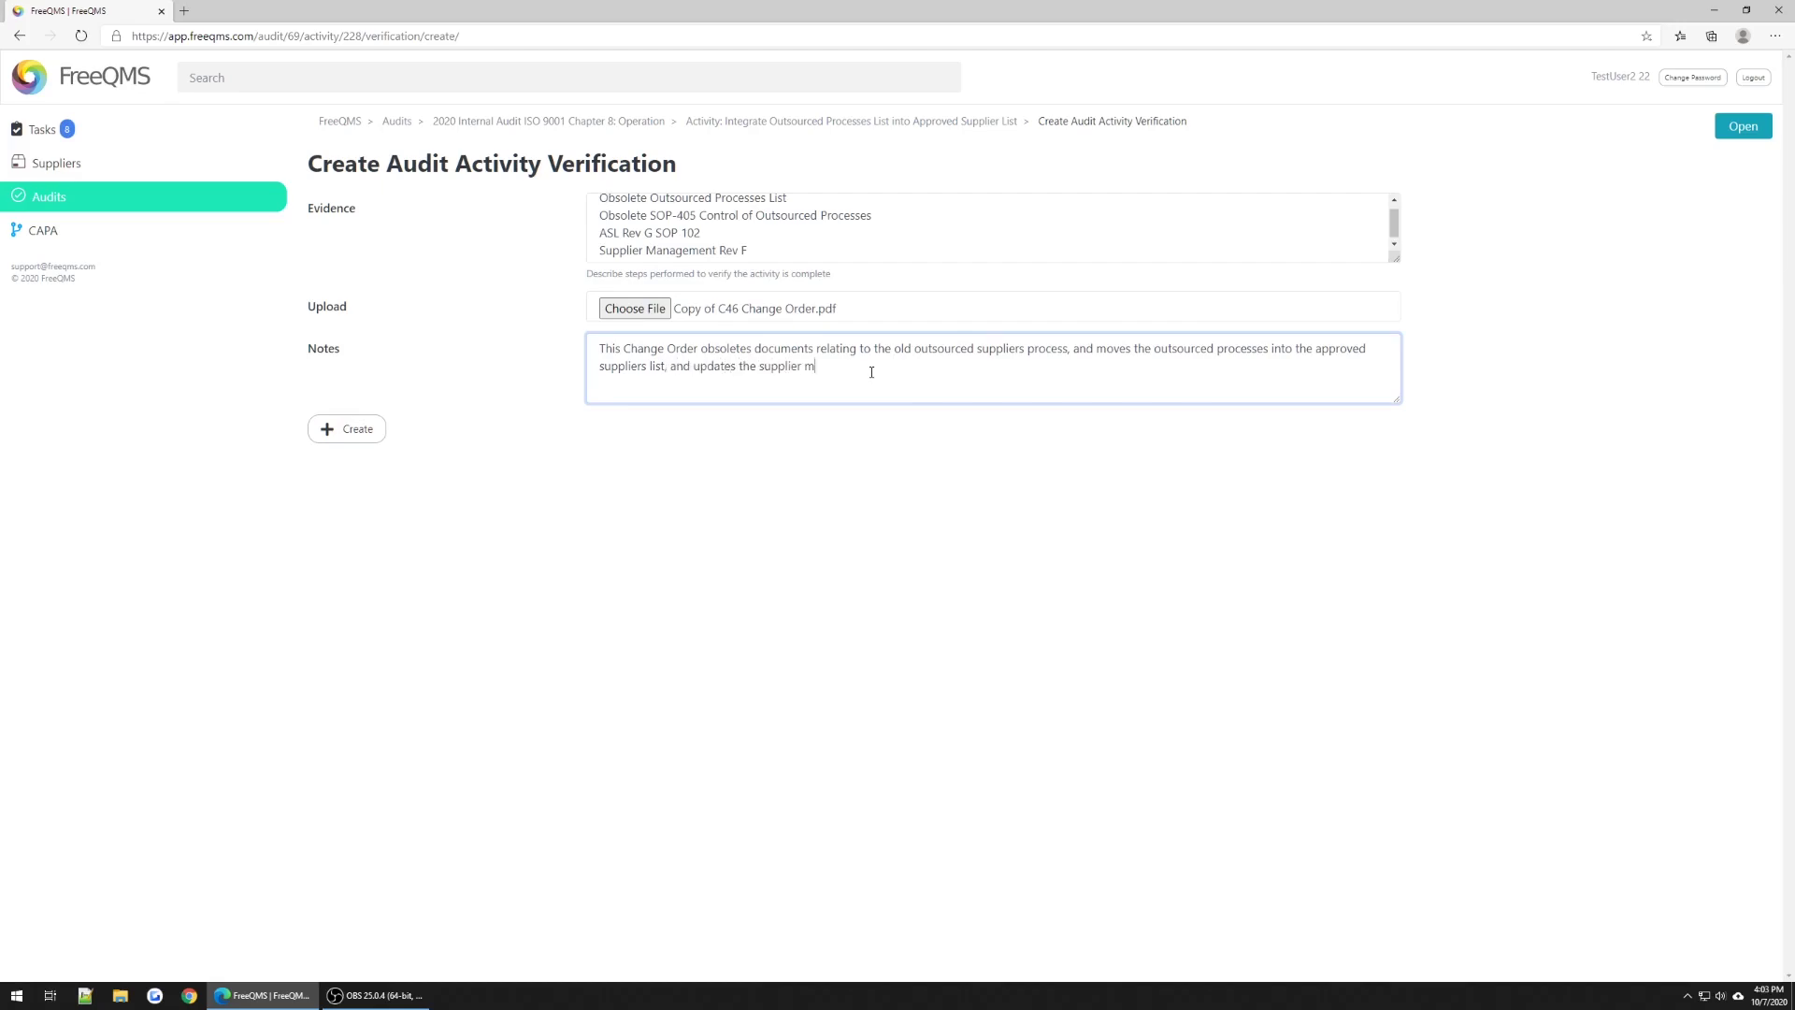
text(anagement procedure to include managementr of outsourced processes.)
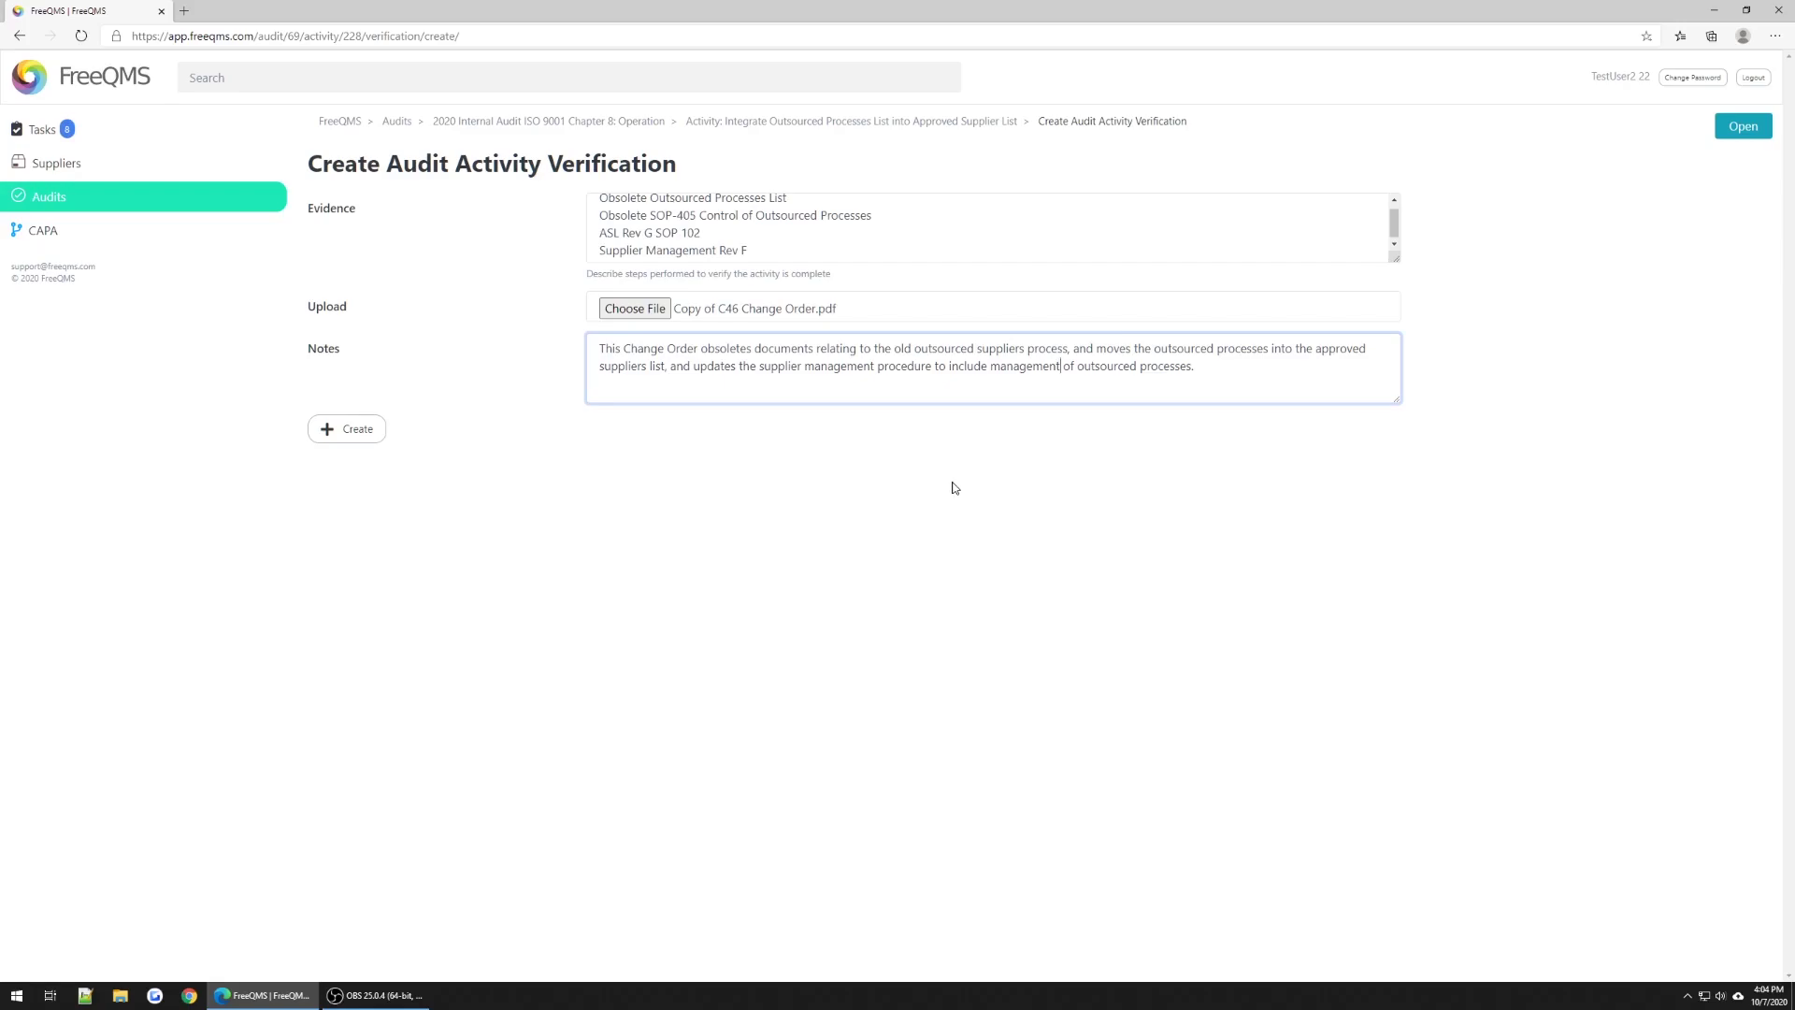
click(347, 436)
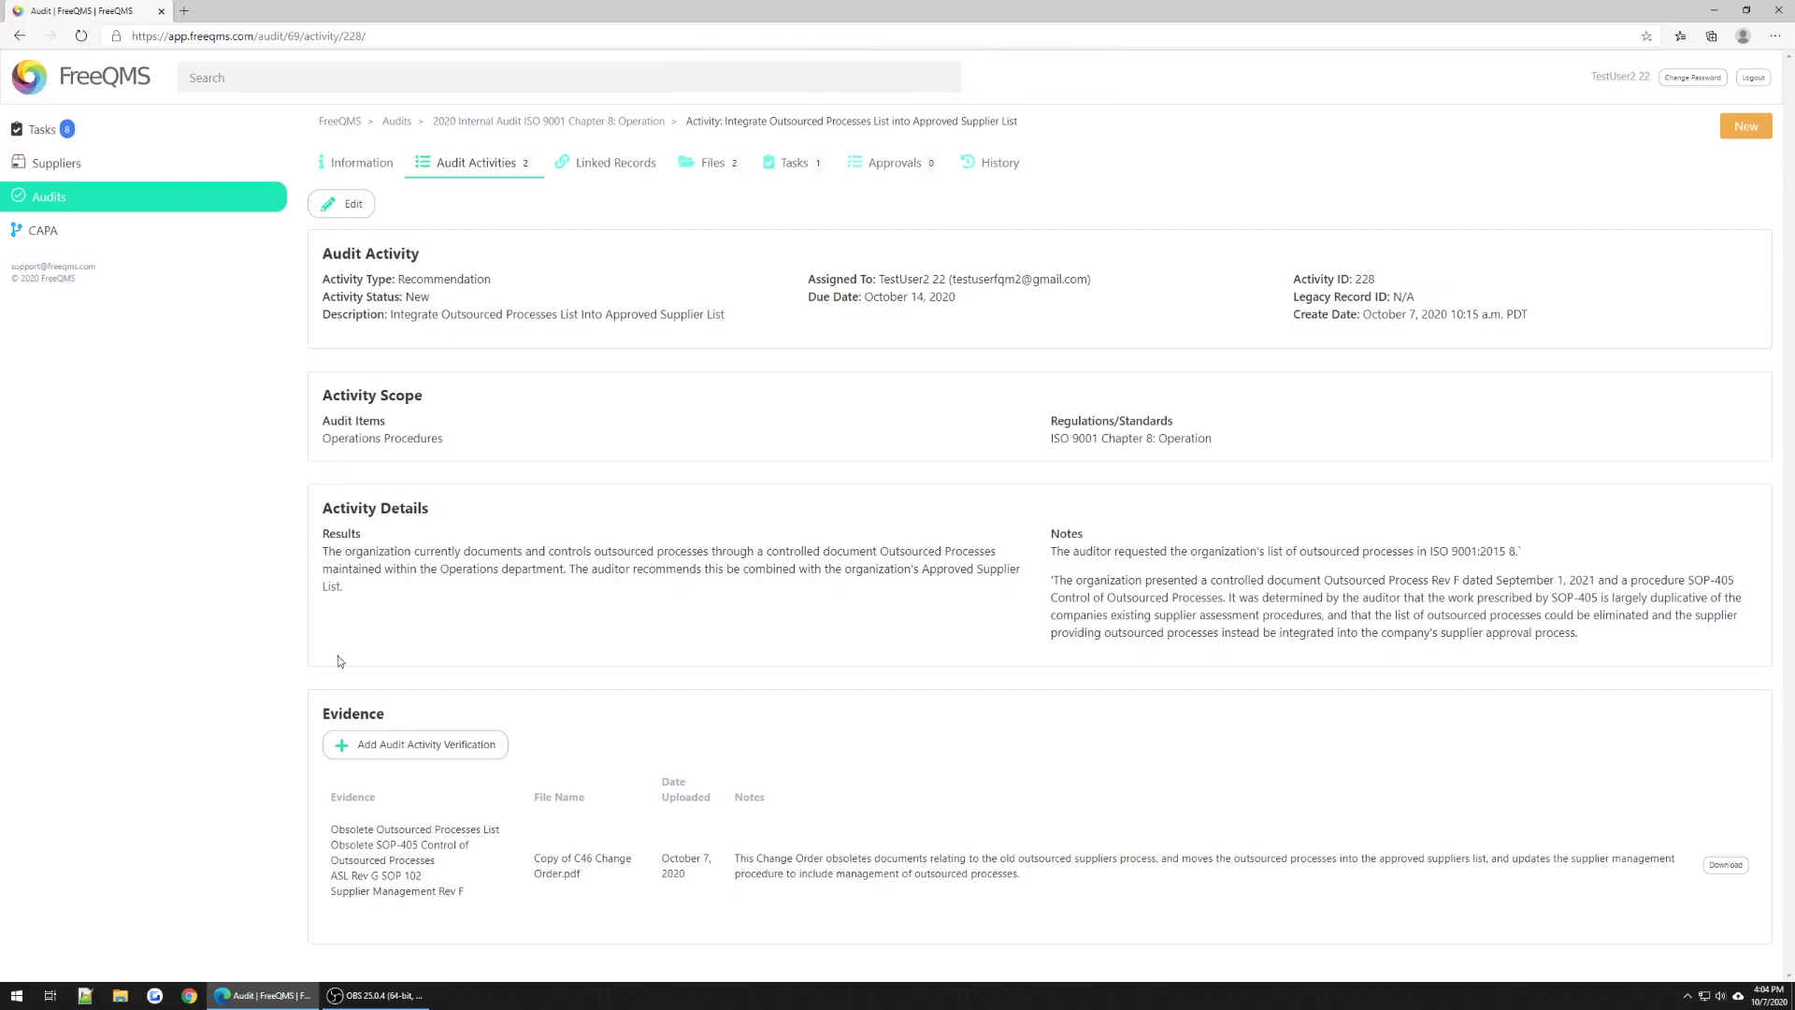
- Start a second verification for the recommendation activity and attach the file "Copy of ASL Rev G.pdf"
click(420, 741)
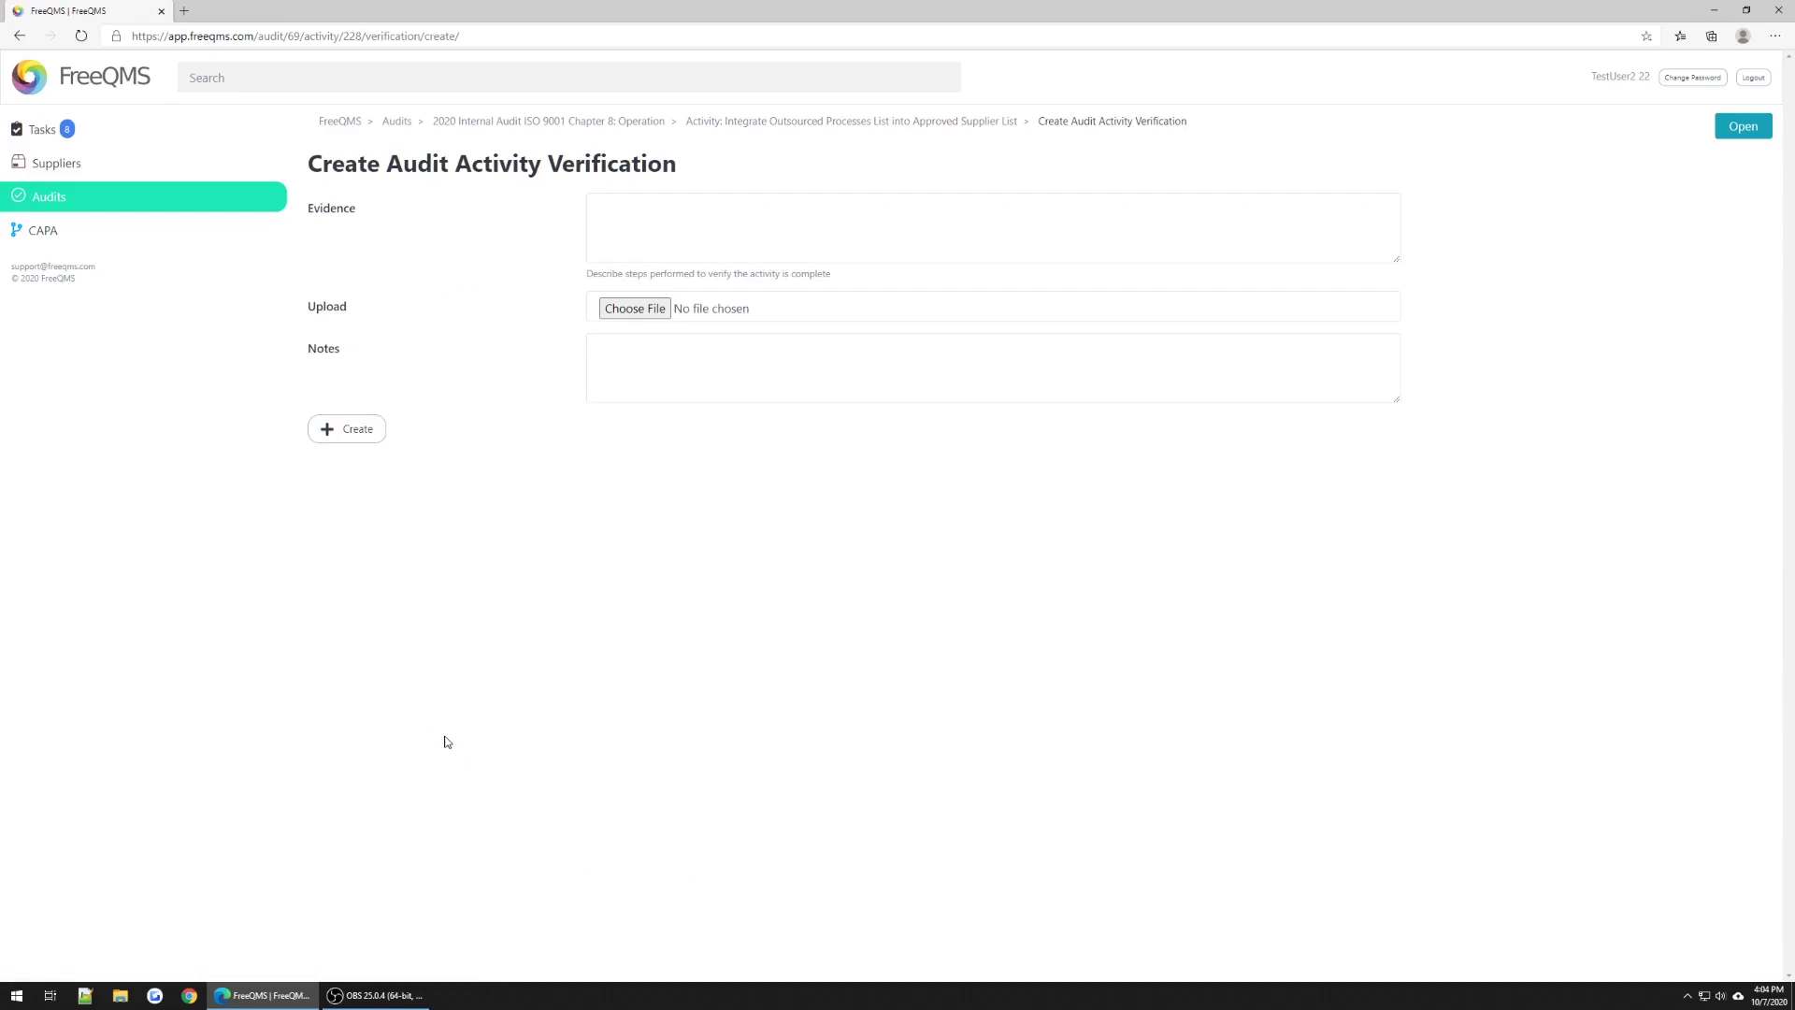
click(649, 312)
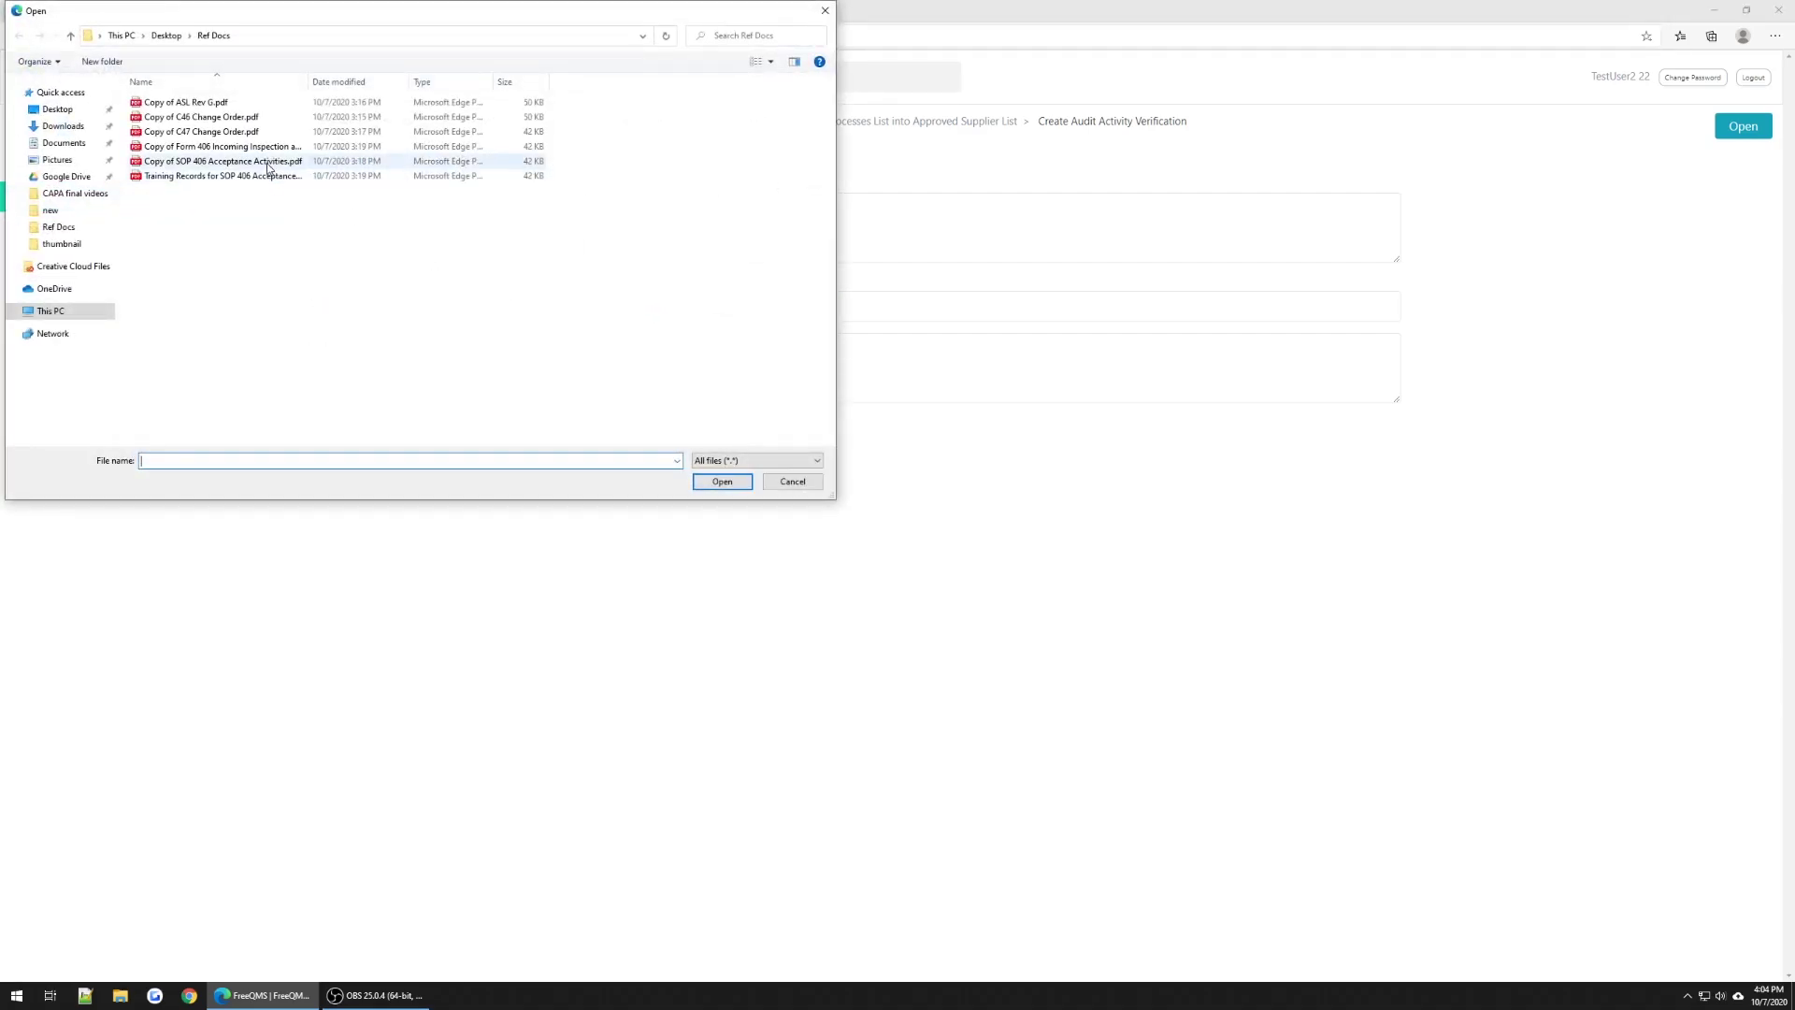
click(243, 105)
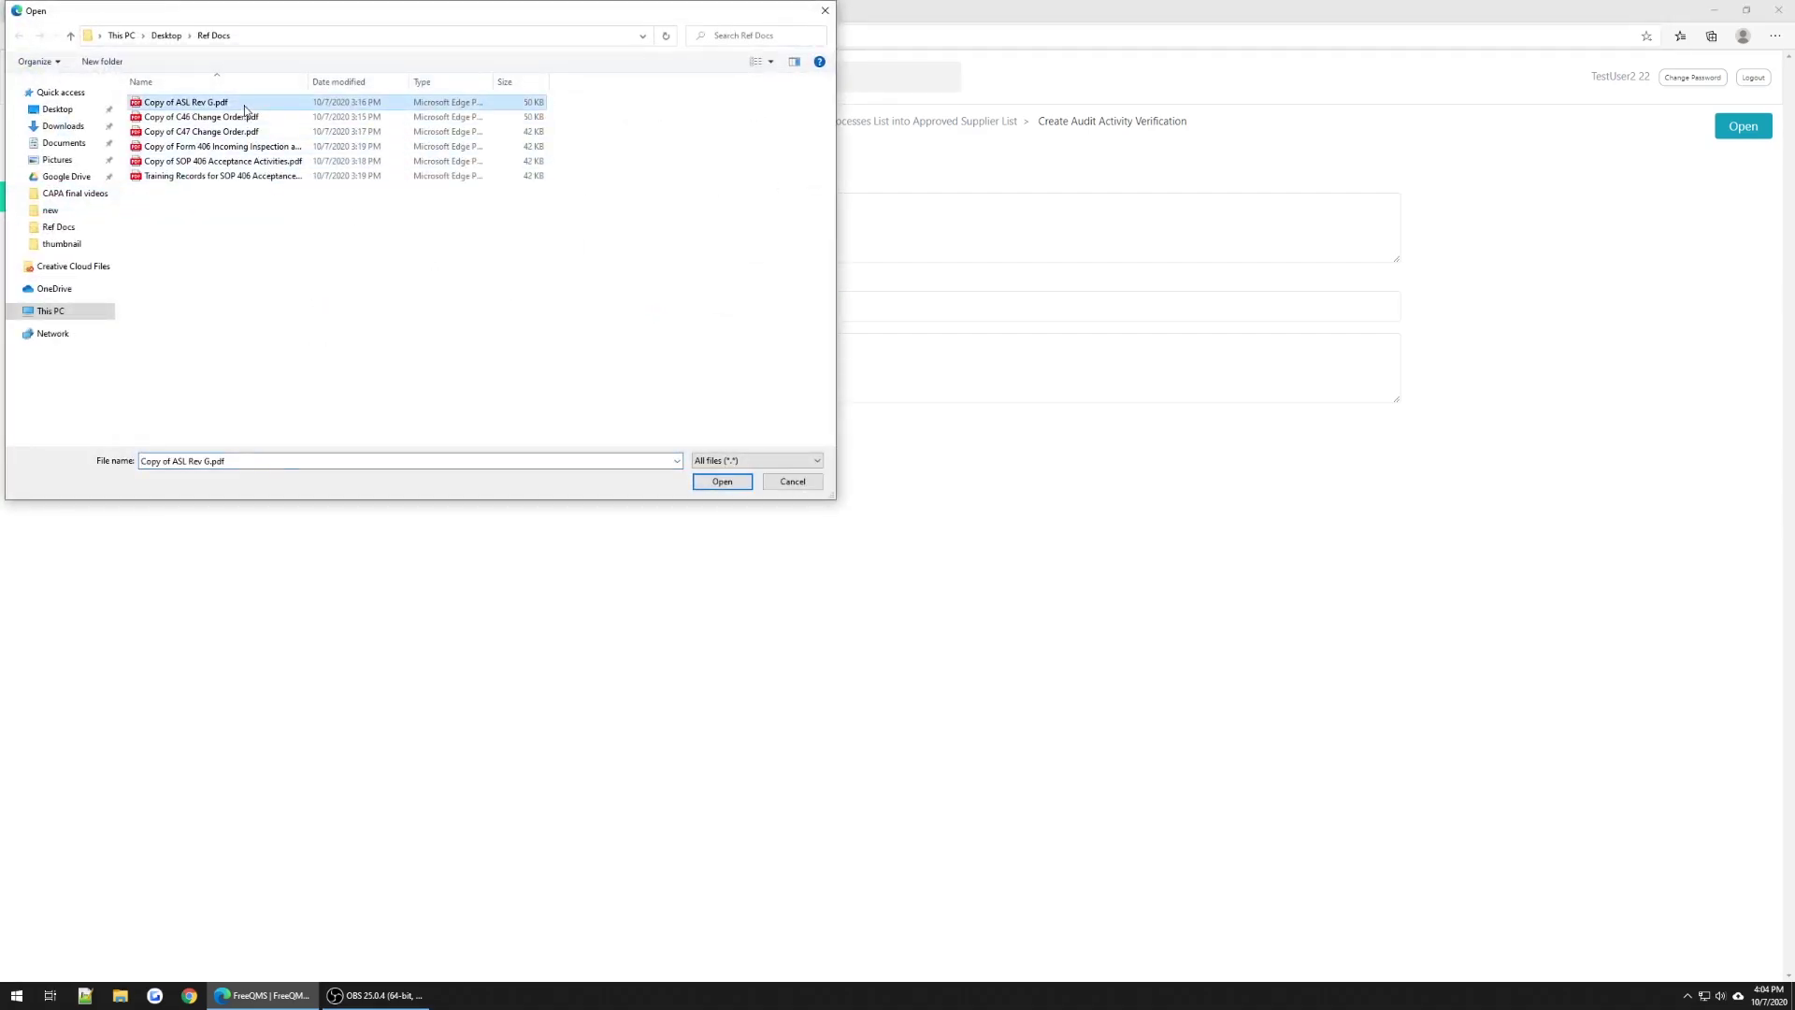
click(703, 482)
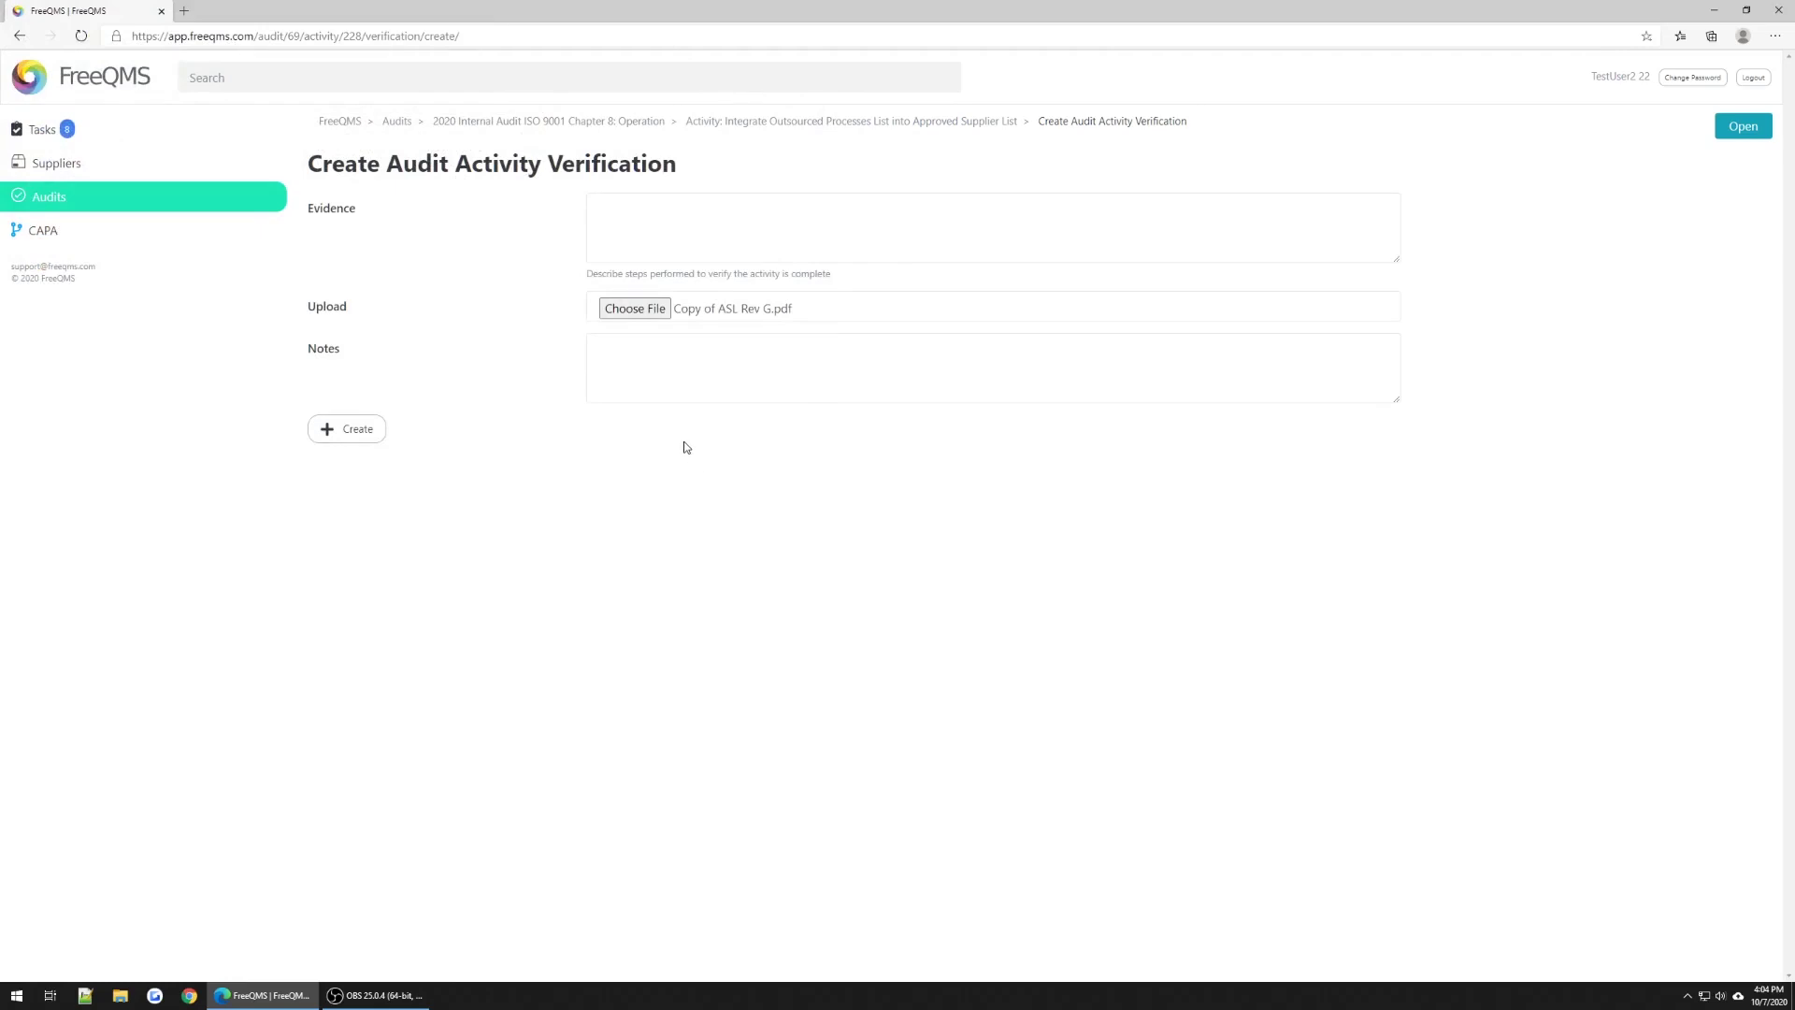
- Enter the evidence "Copy of current revision of Approved Supplier List showing Outsourced Suppliers" and create the verification
click(665, 215)
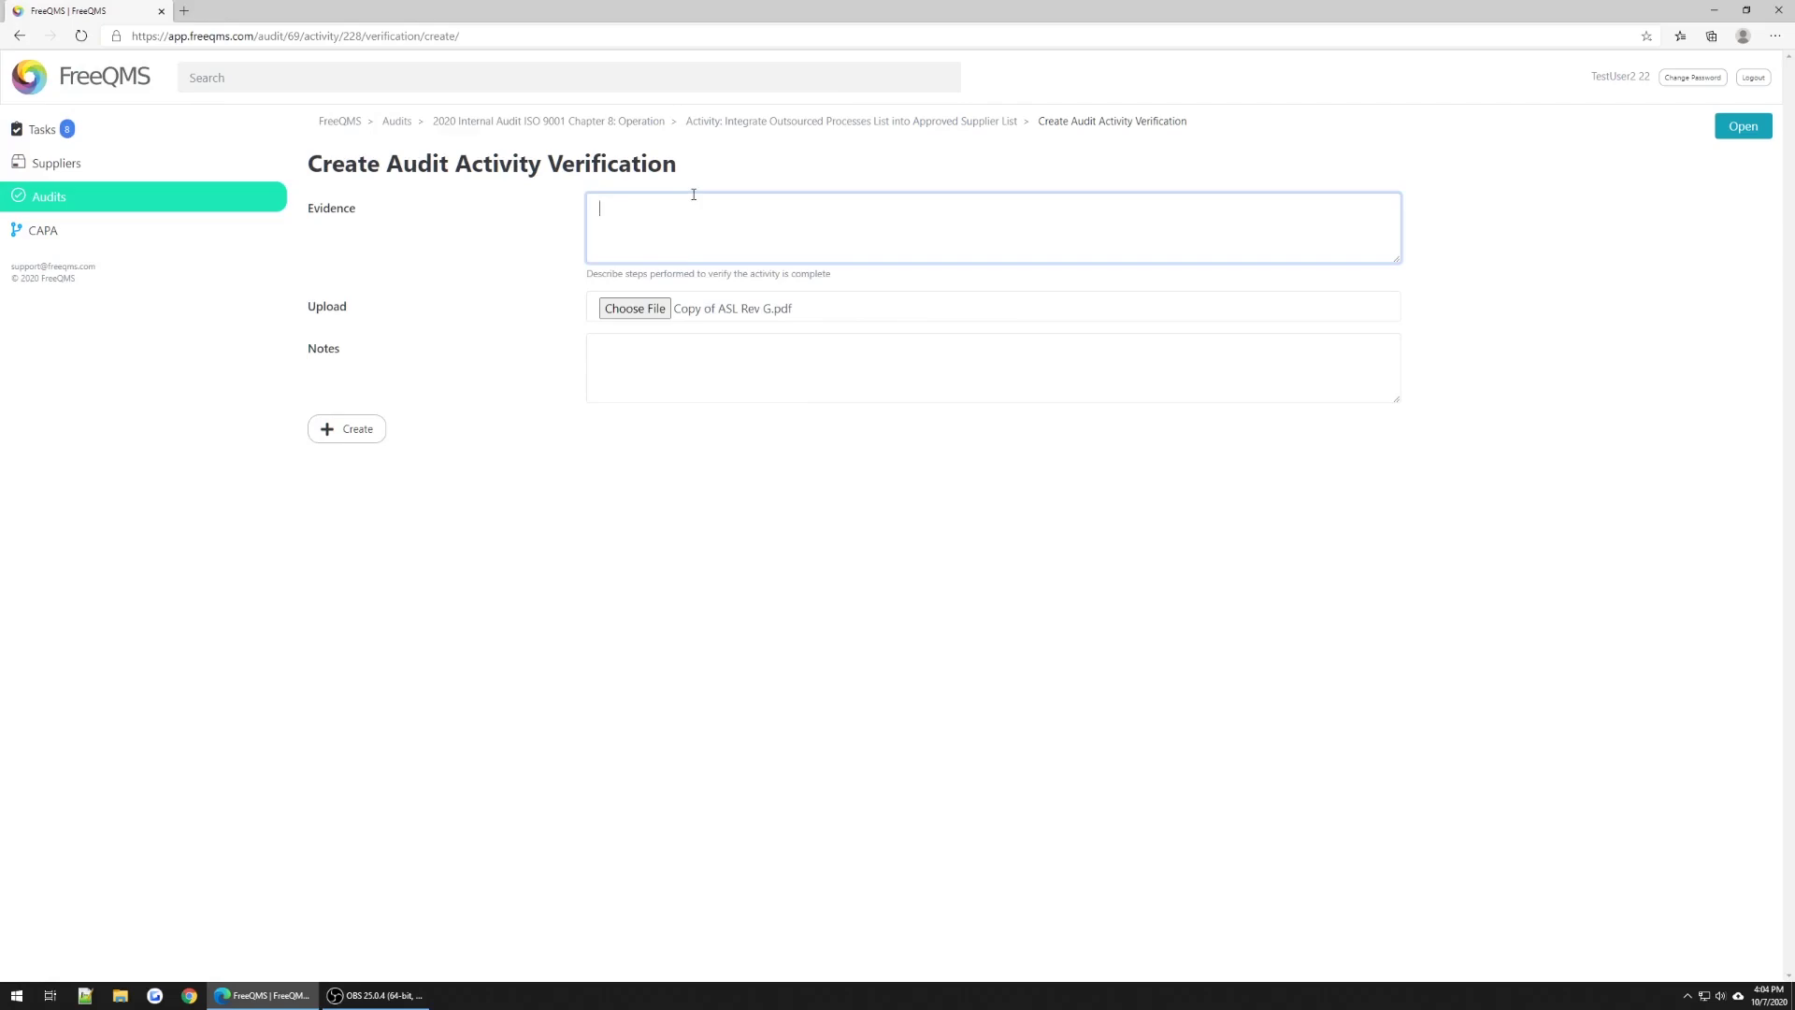
text(Copy of current revision of Approved Supplier List showing Outsourced Suppliers)
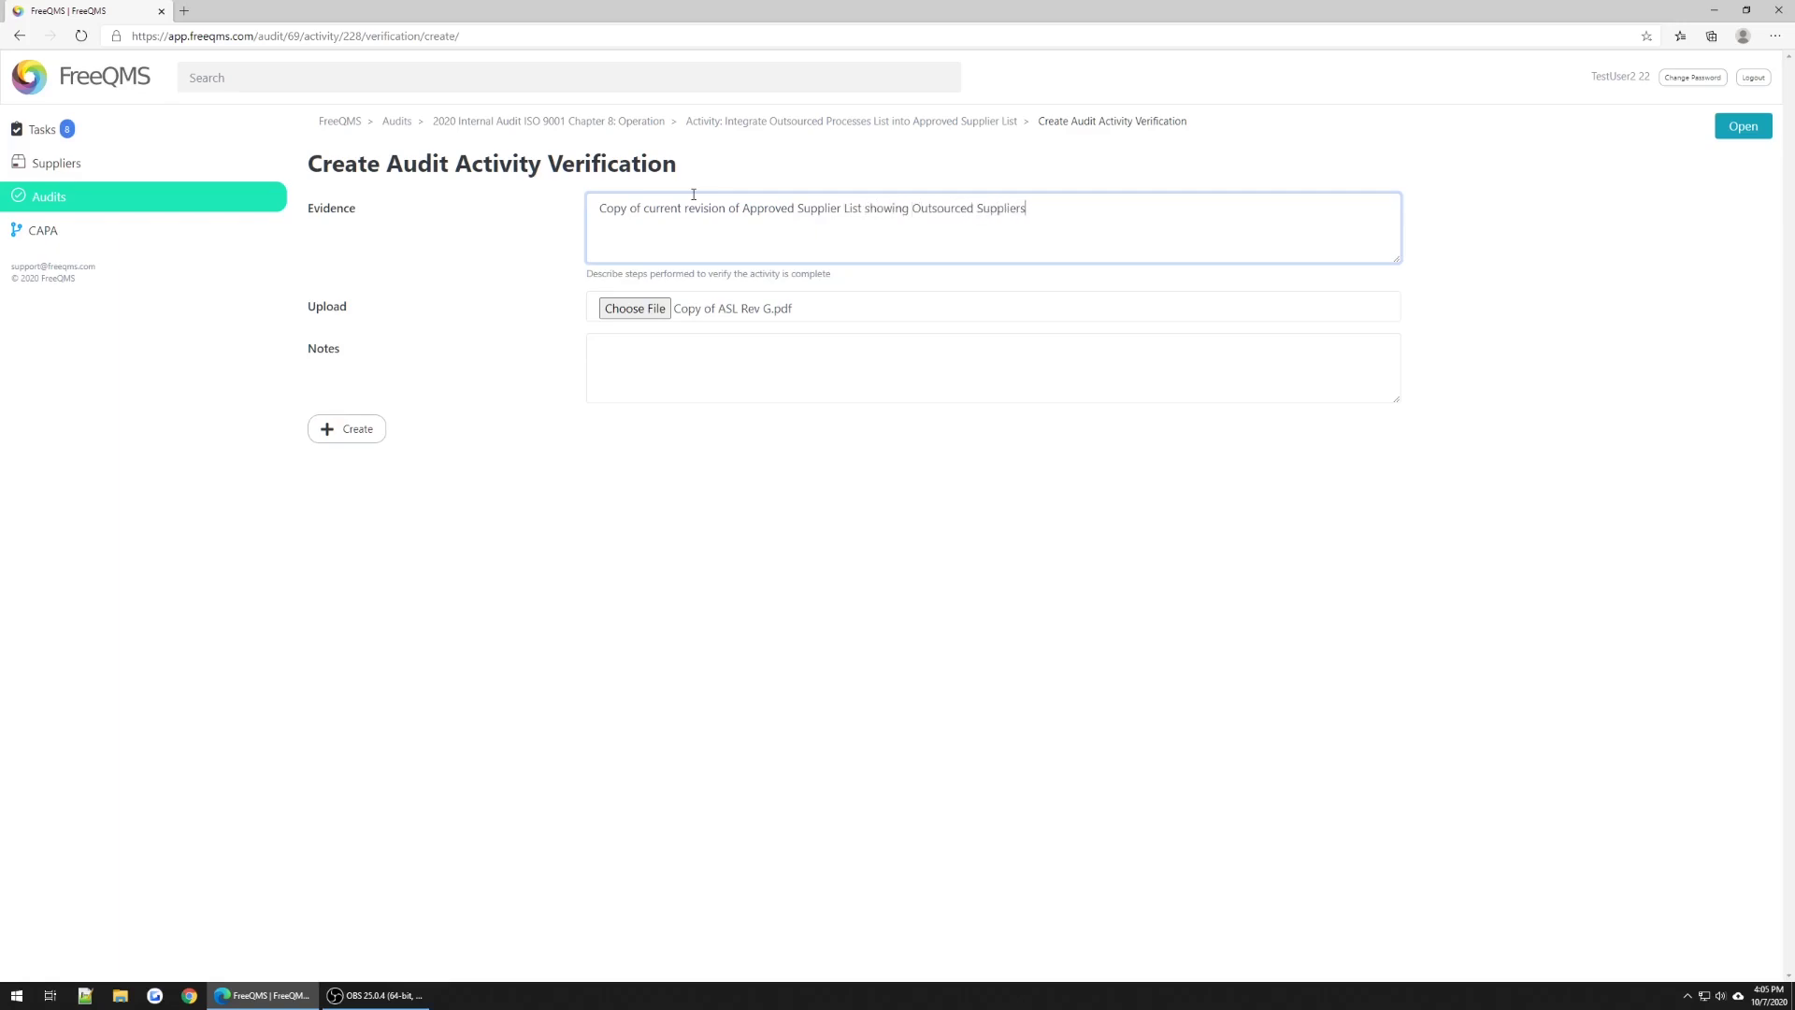
click(353, 435)
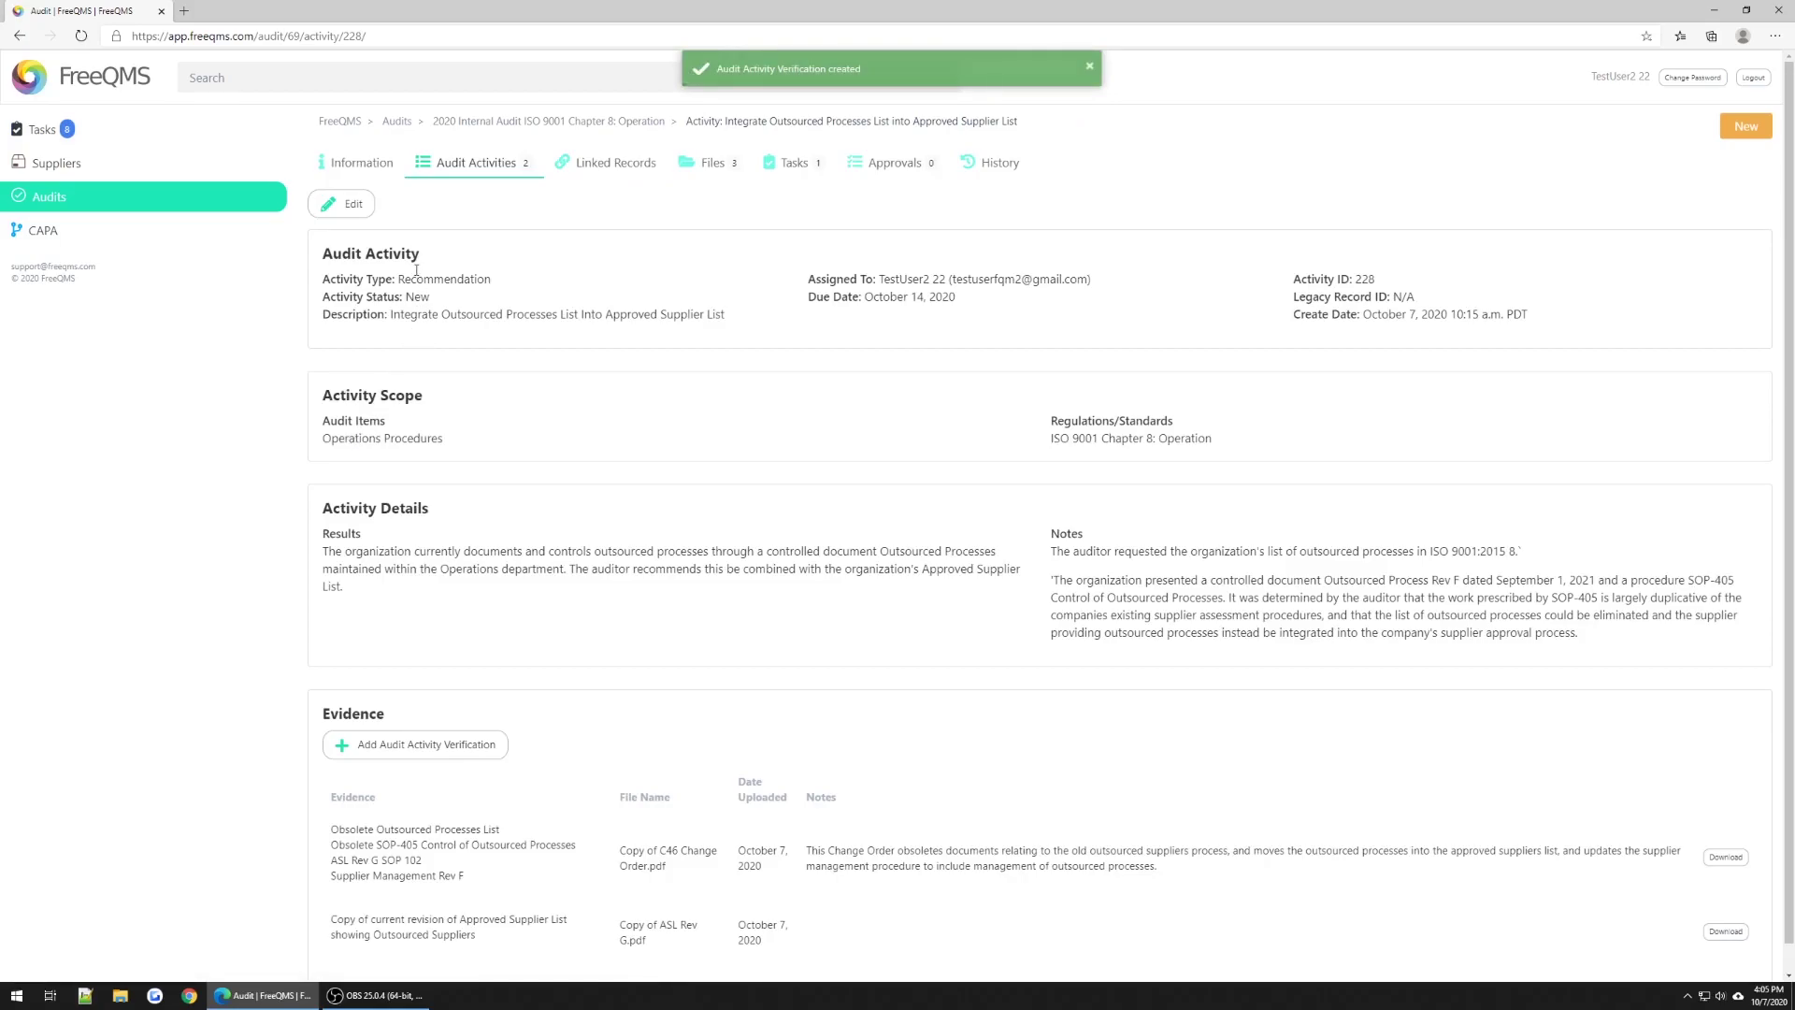
- Set the status of the recommendation activity to Closed and save it
click(353, 205)
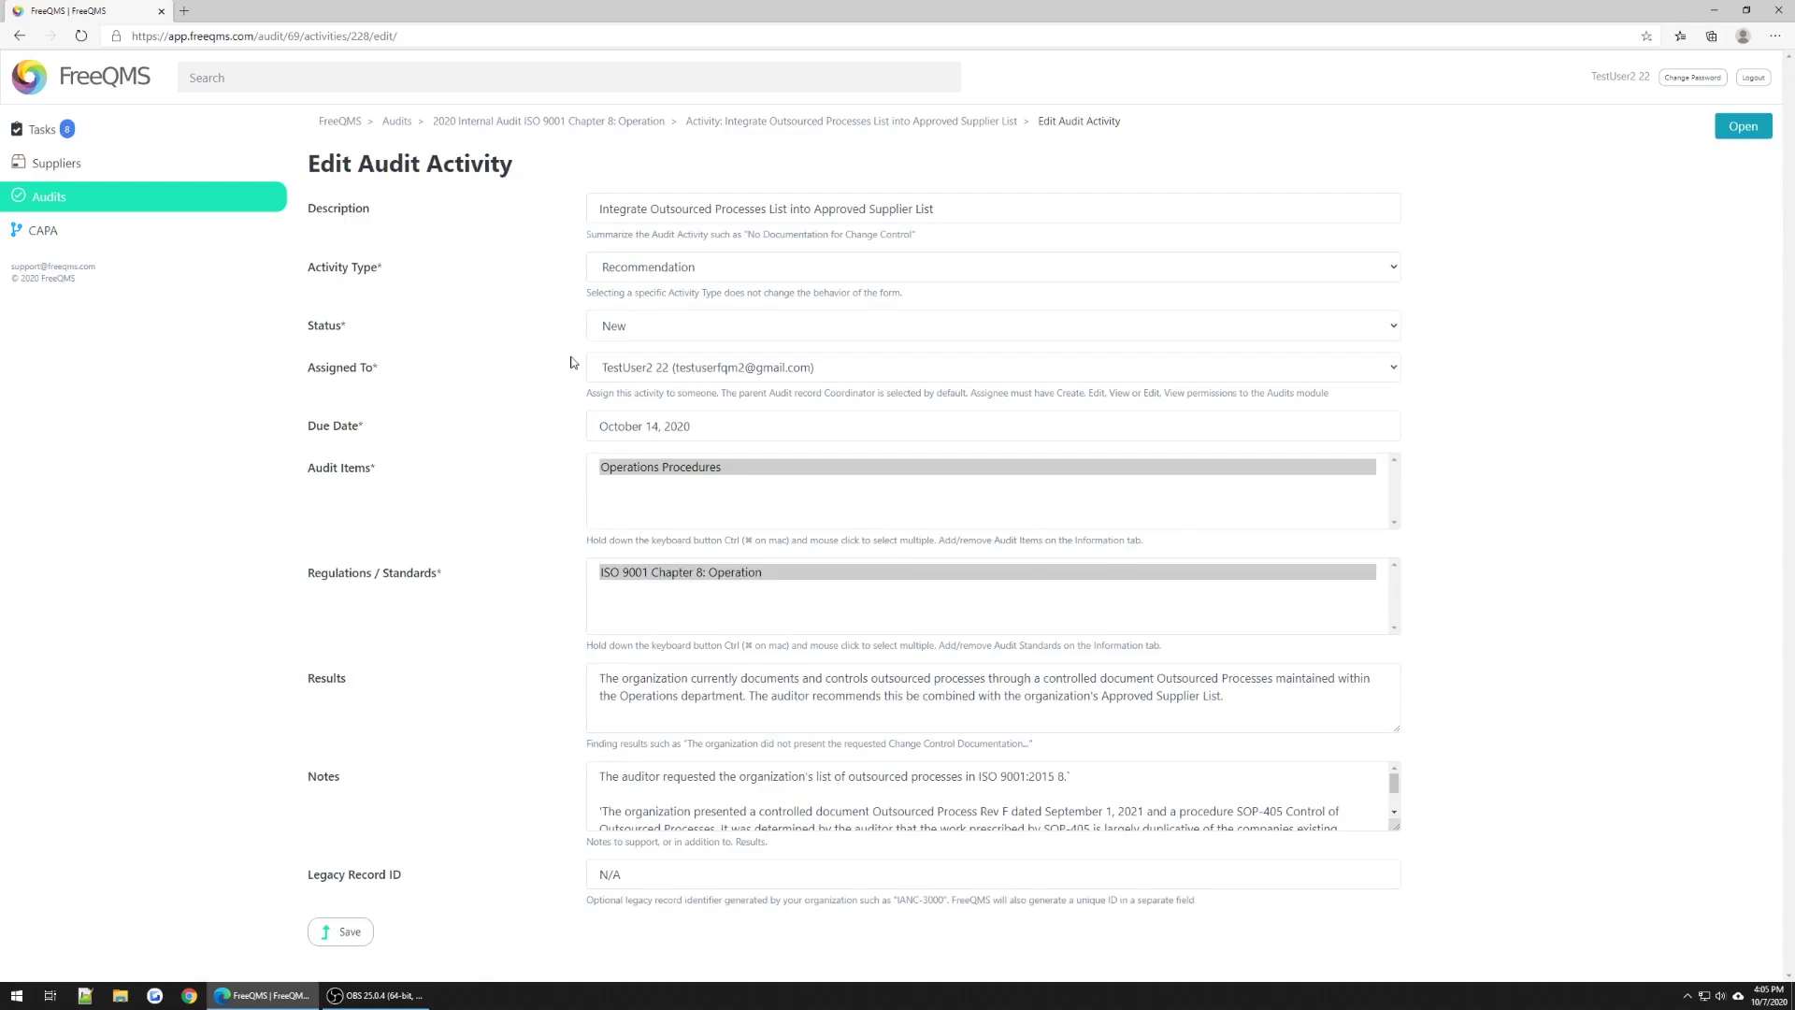
click(623, 331)
click(617, 384)
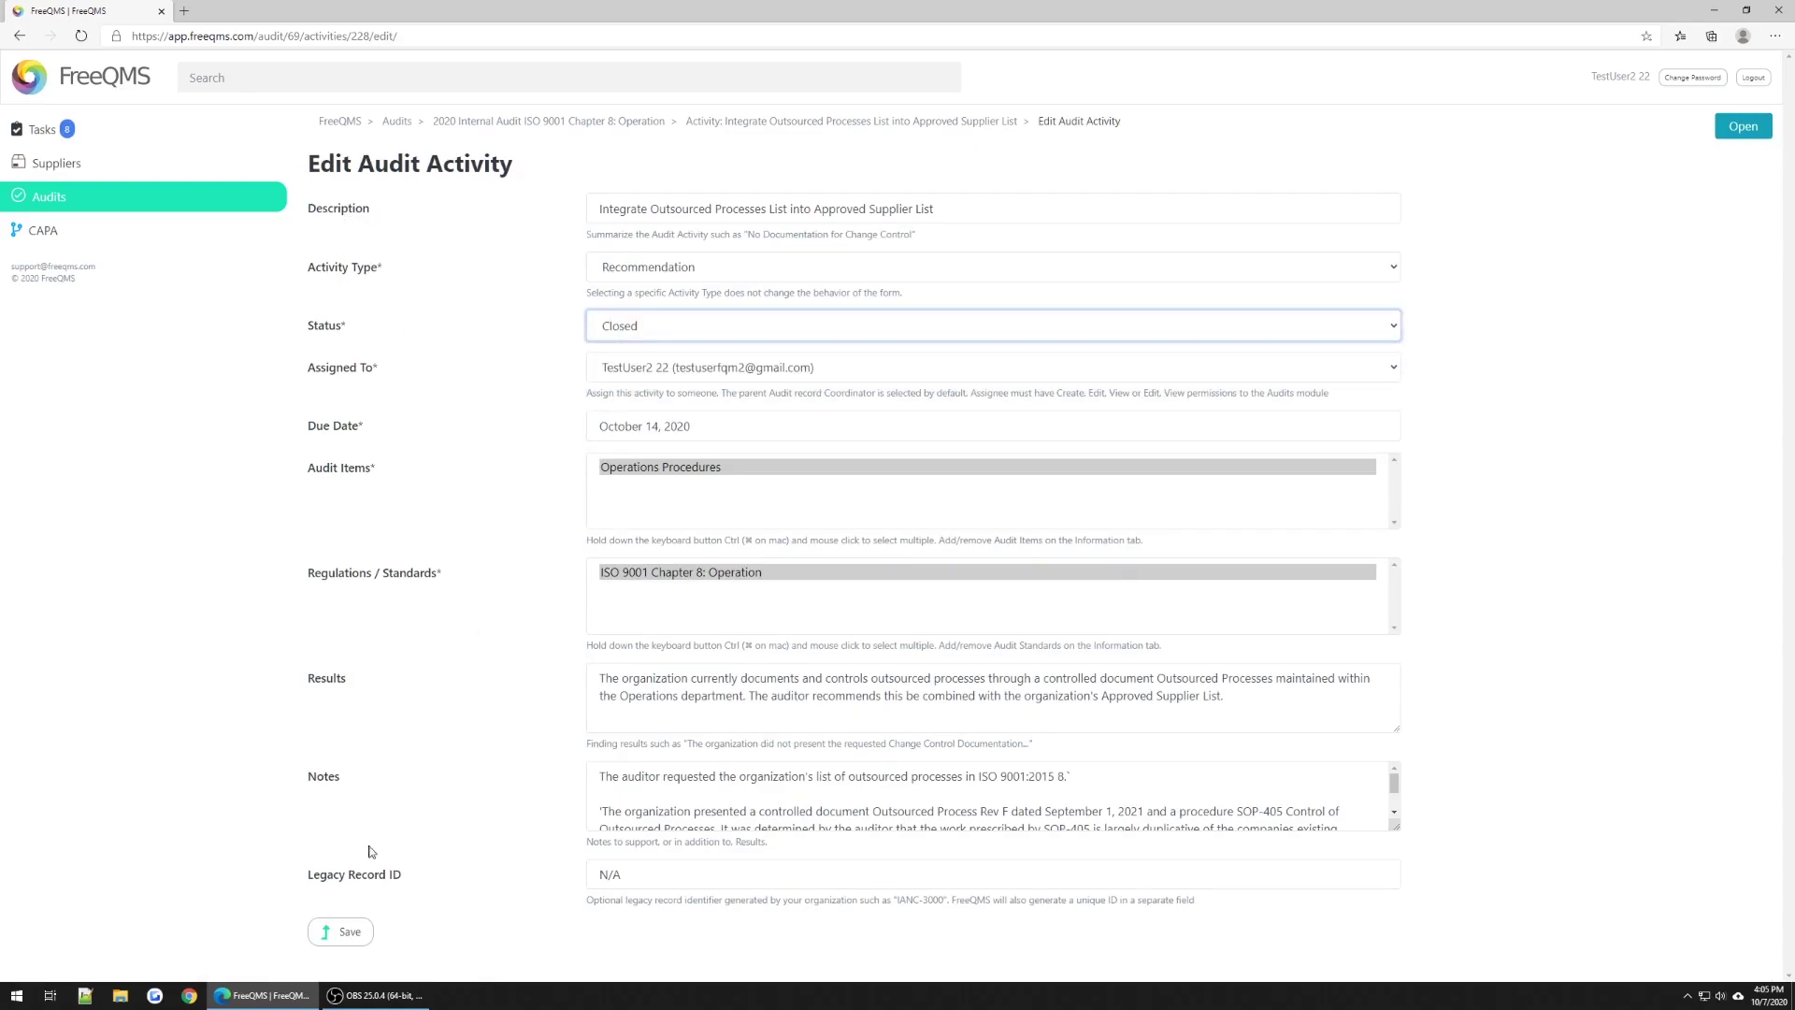
click(333, 932)
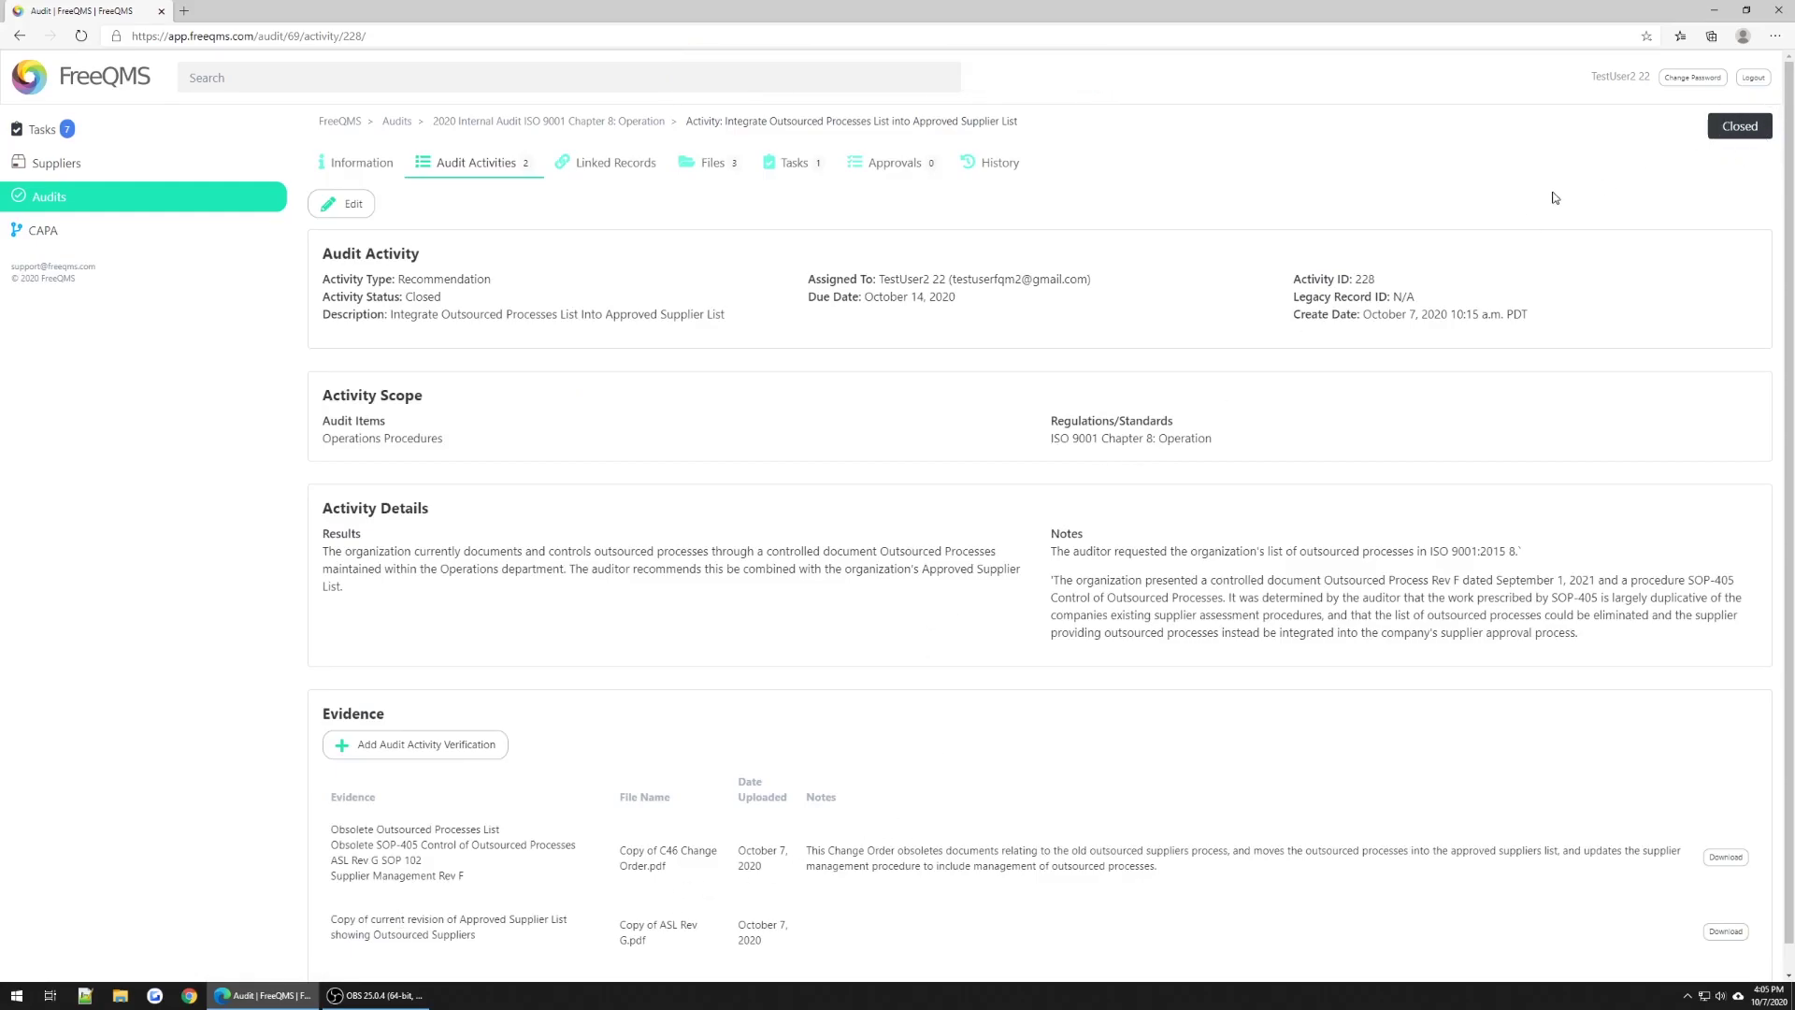
- Change the "No Procedure for Acceptance Activities" activity's type to Nonconformance and its status to In progress, and save it
click(491, 165)
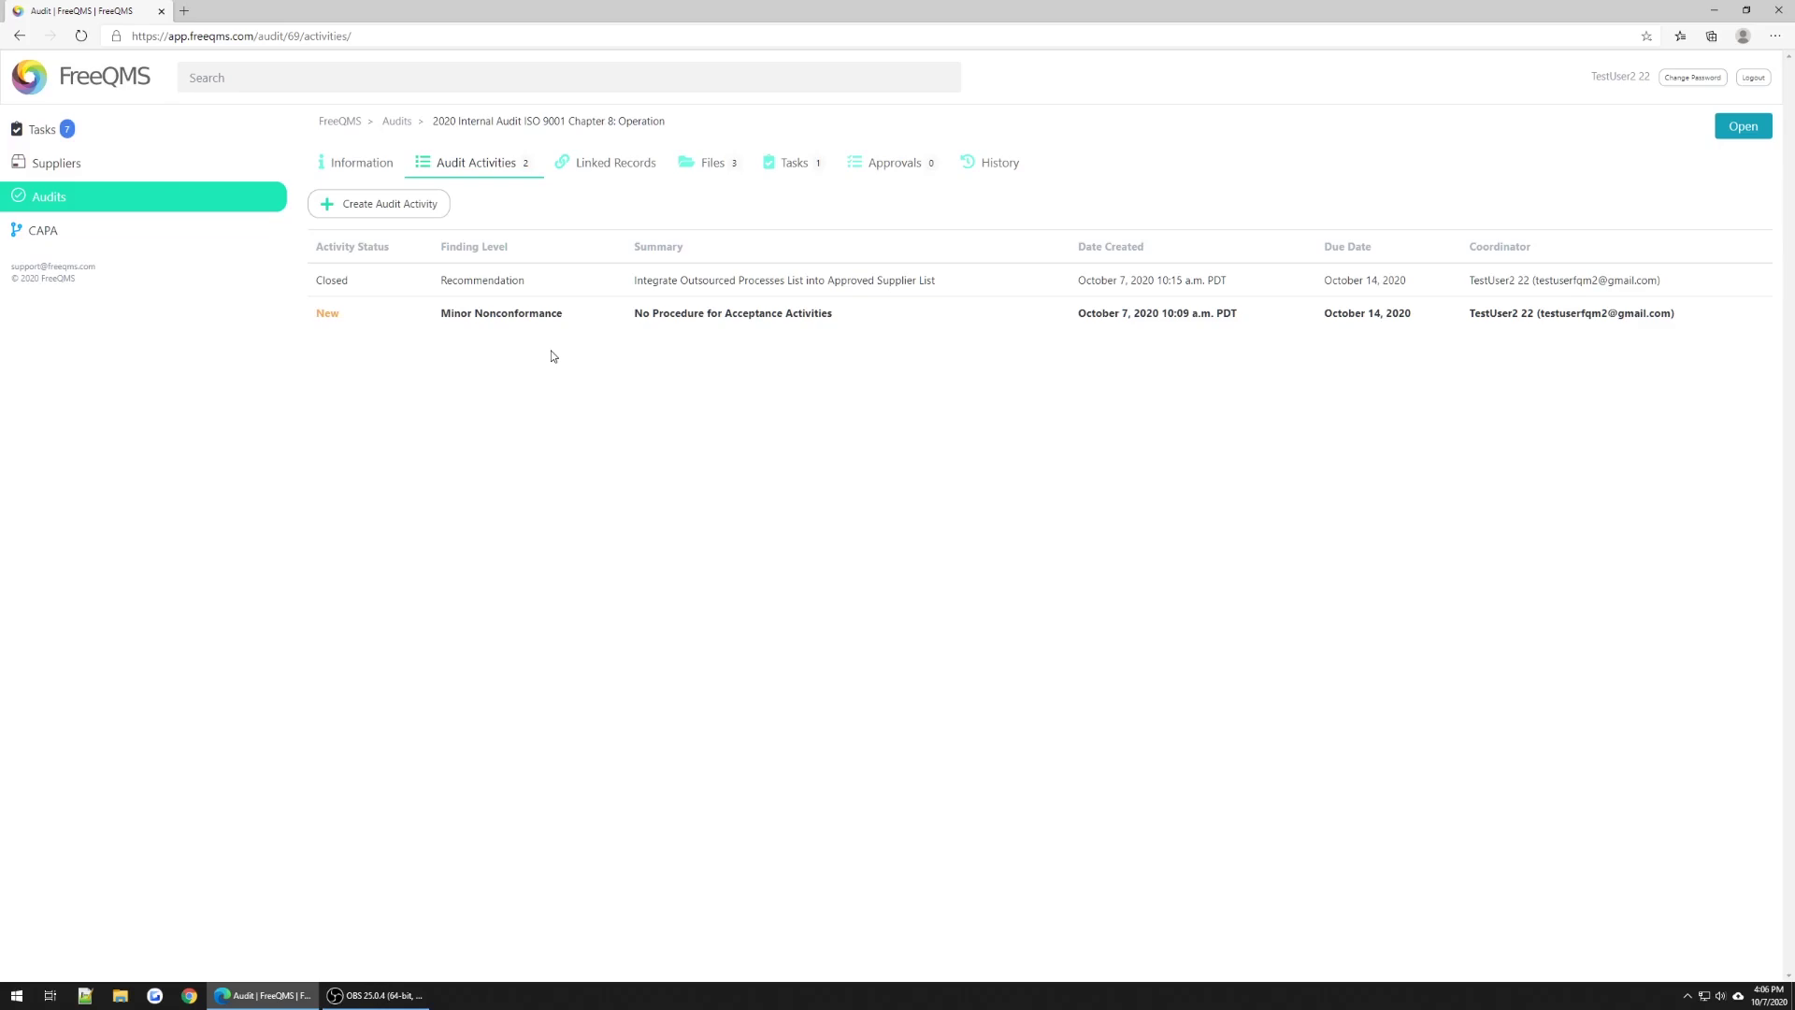
click(540, 316)
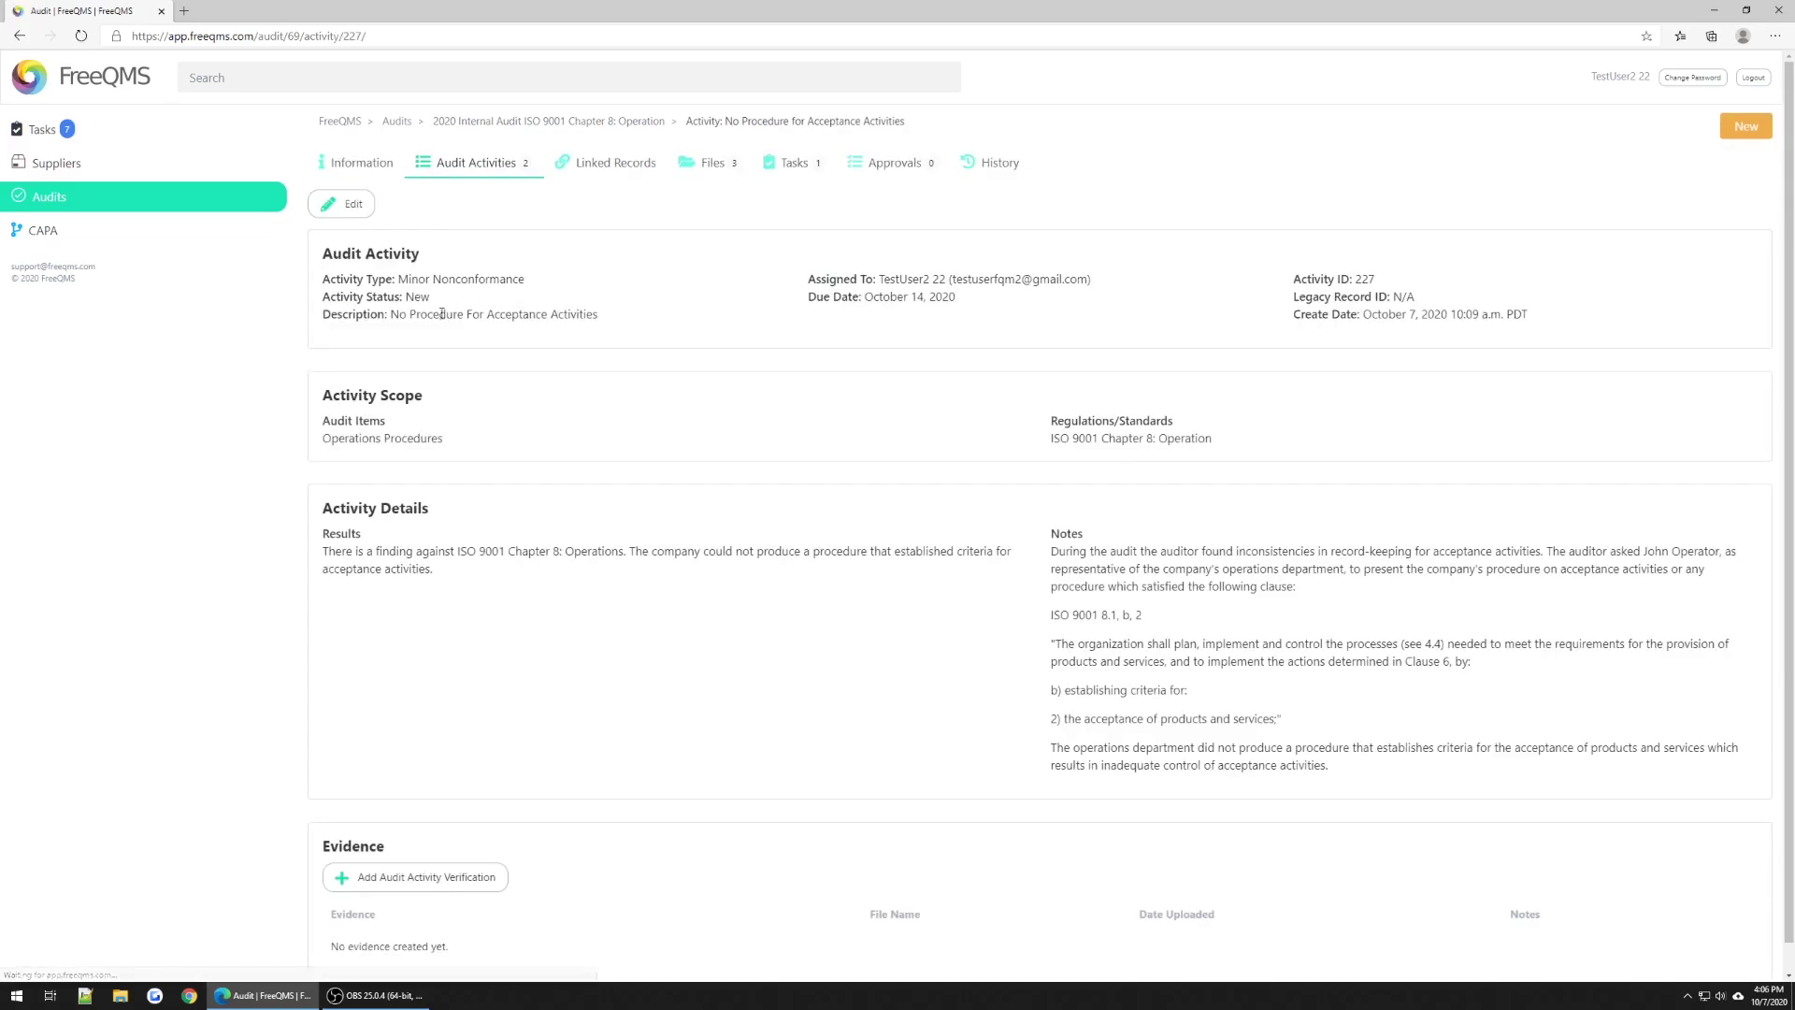
click(342, 207)
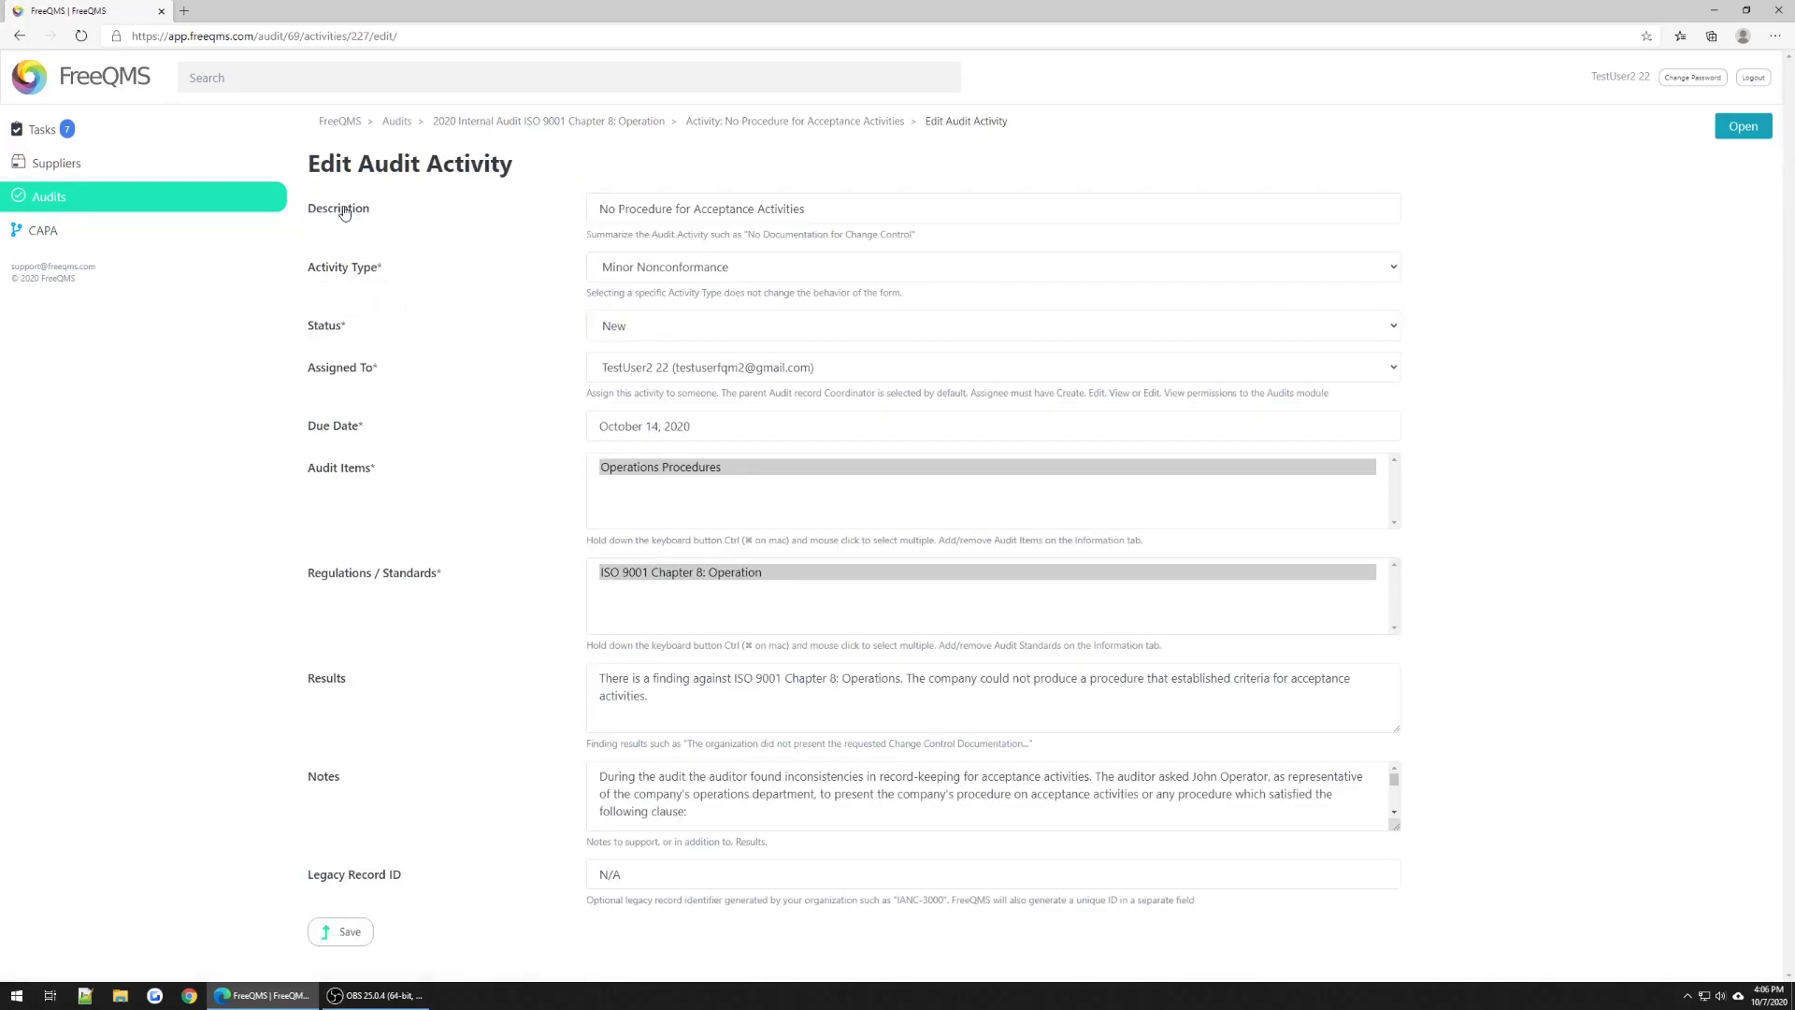
click(673, 273)
click(657, 326)
click(657, 326)
click(590, 369)
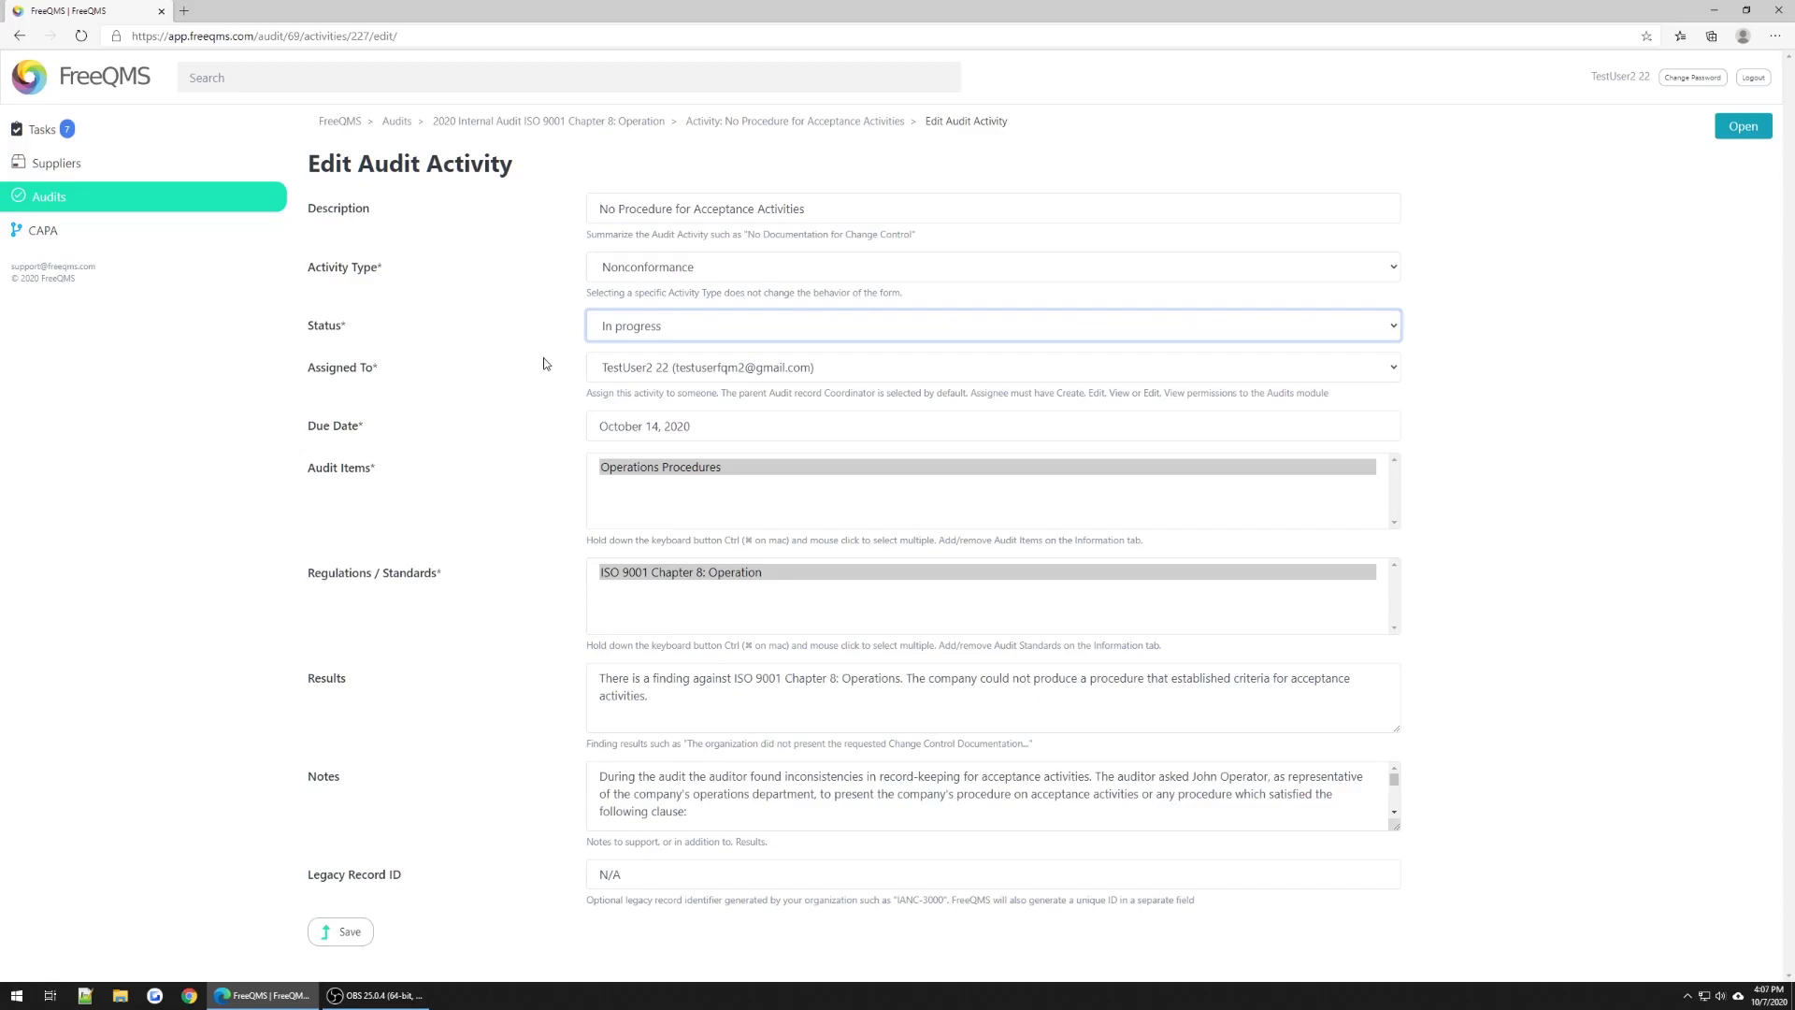
click(343, 931)
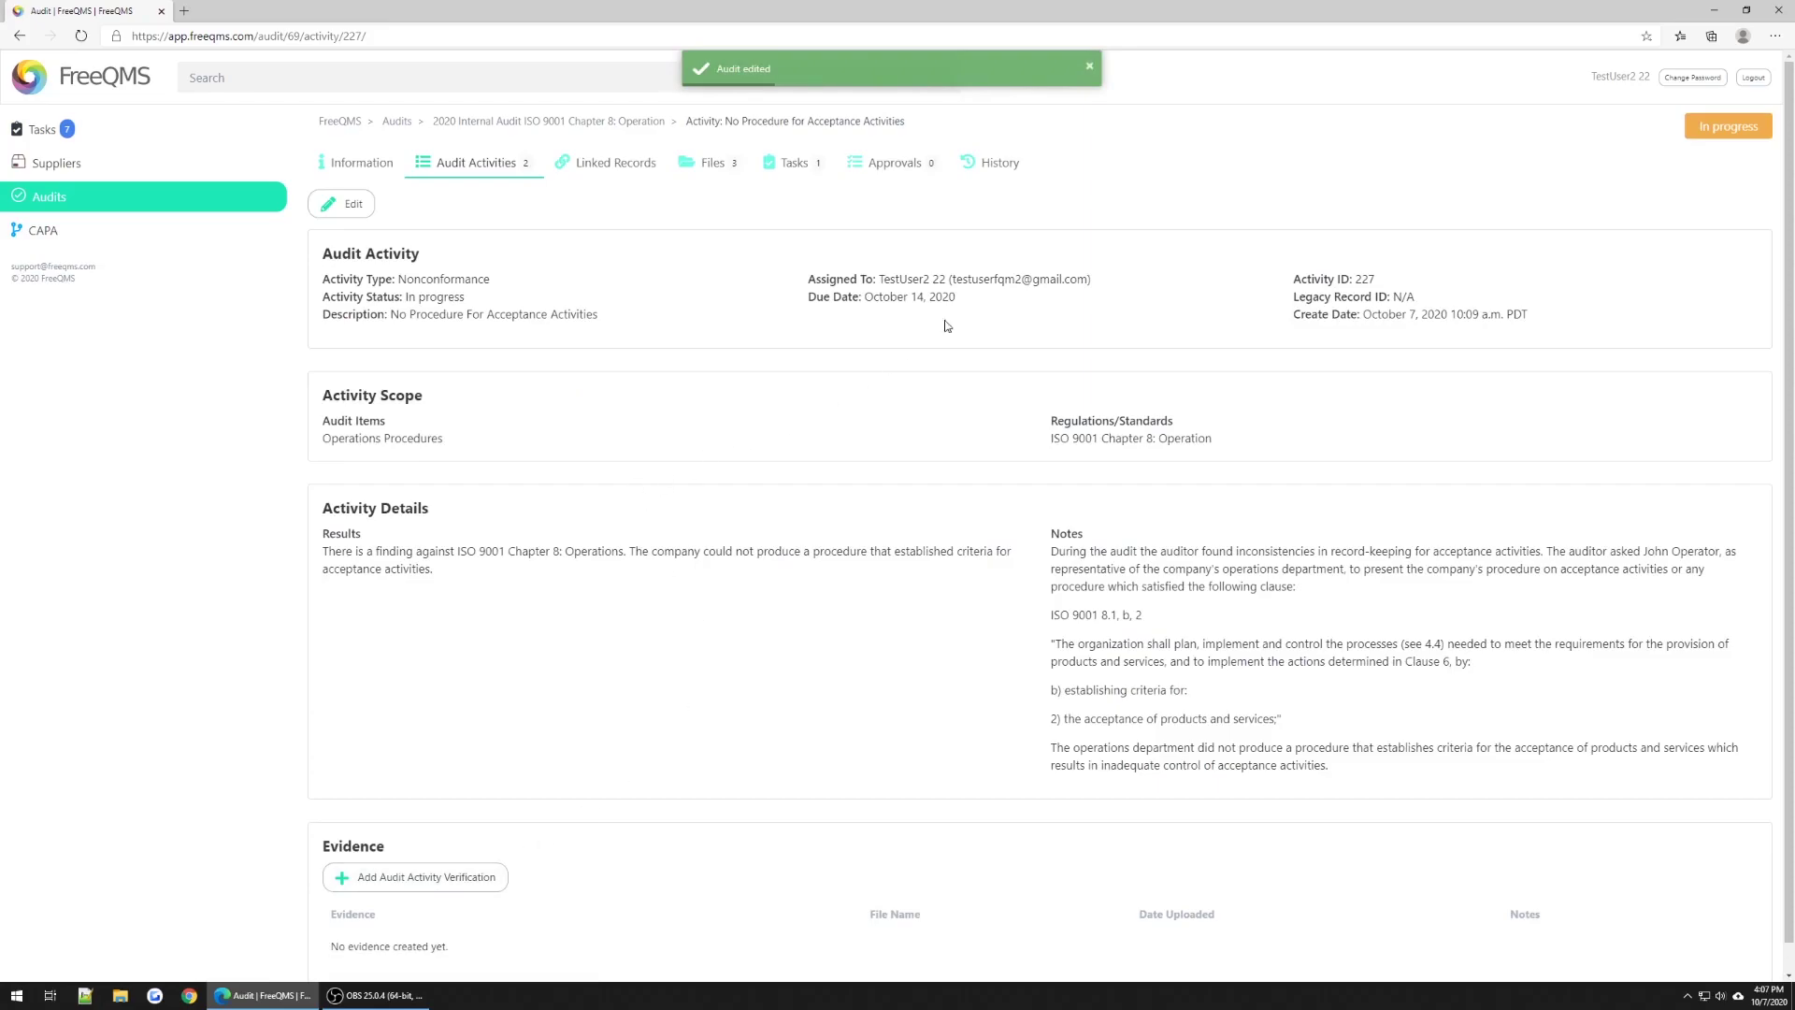
- Review the audit's change history and reopen the "No Procedure for Acceptance Activities" activity
click(999, 164)
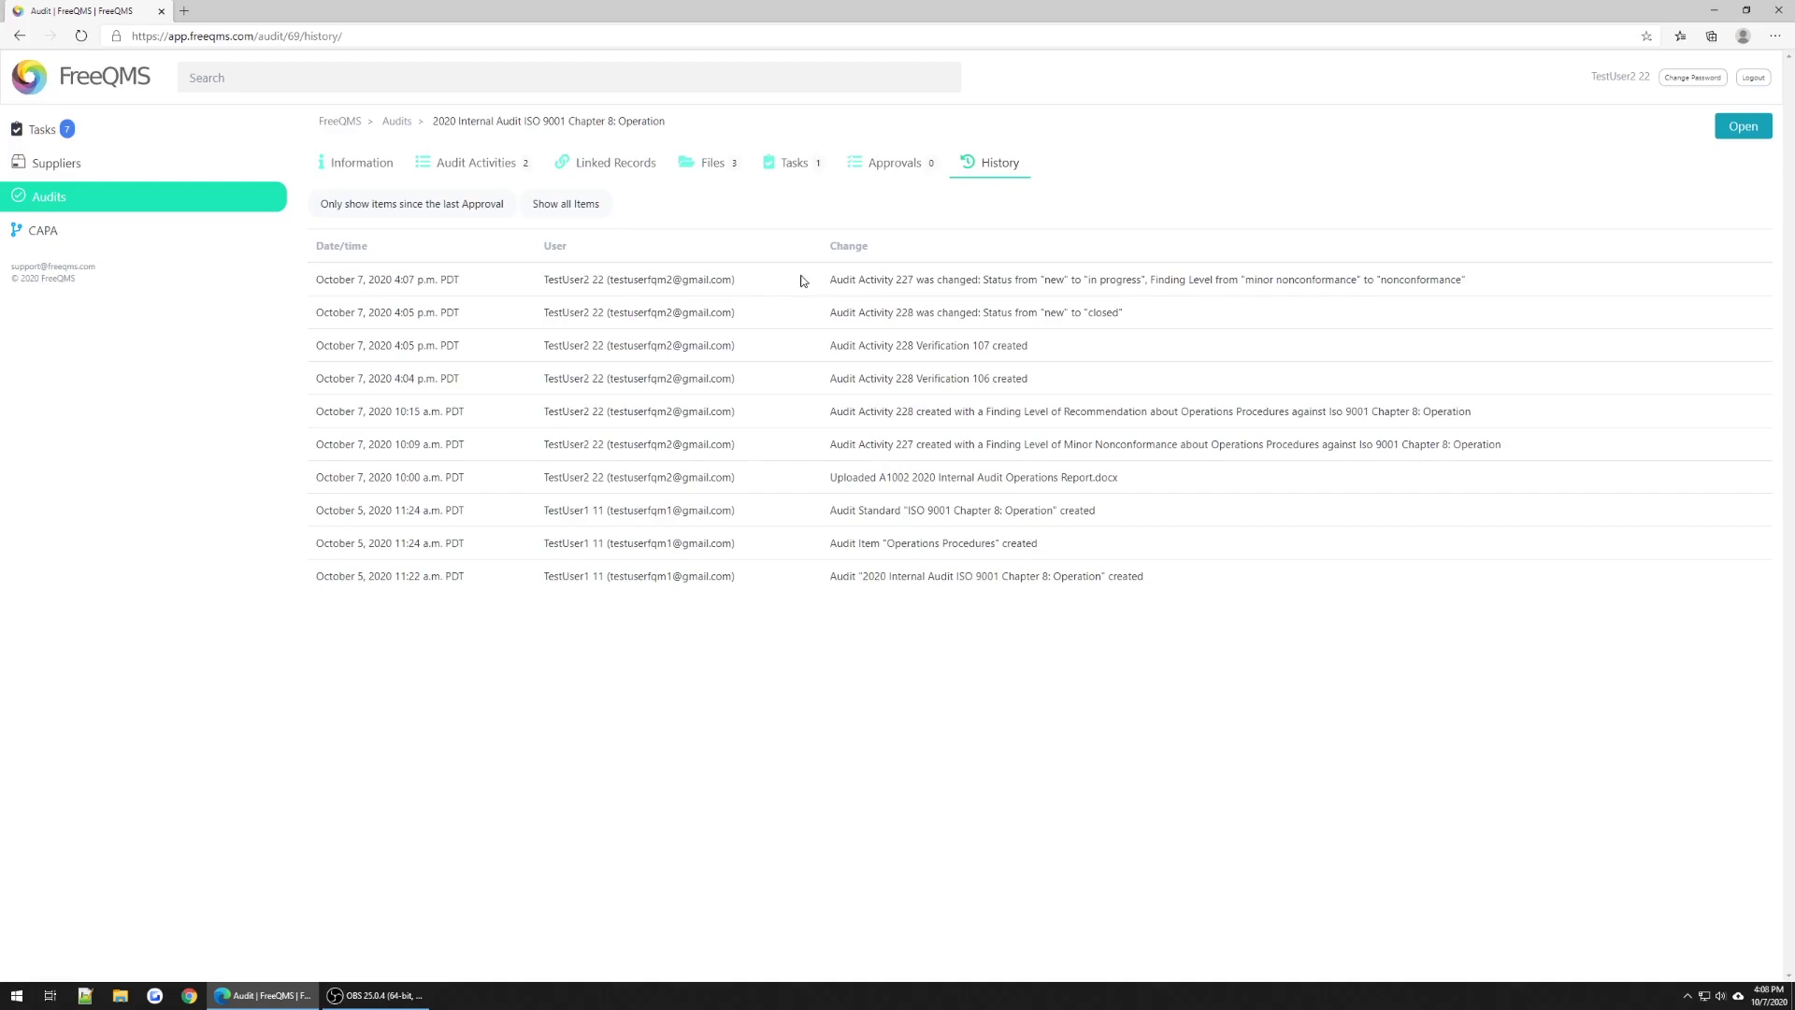
click(490, 172)
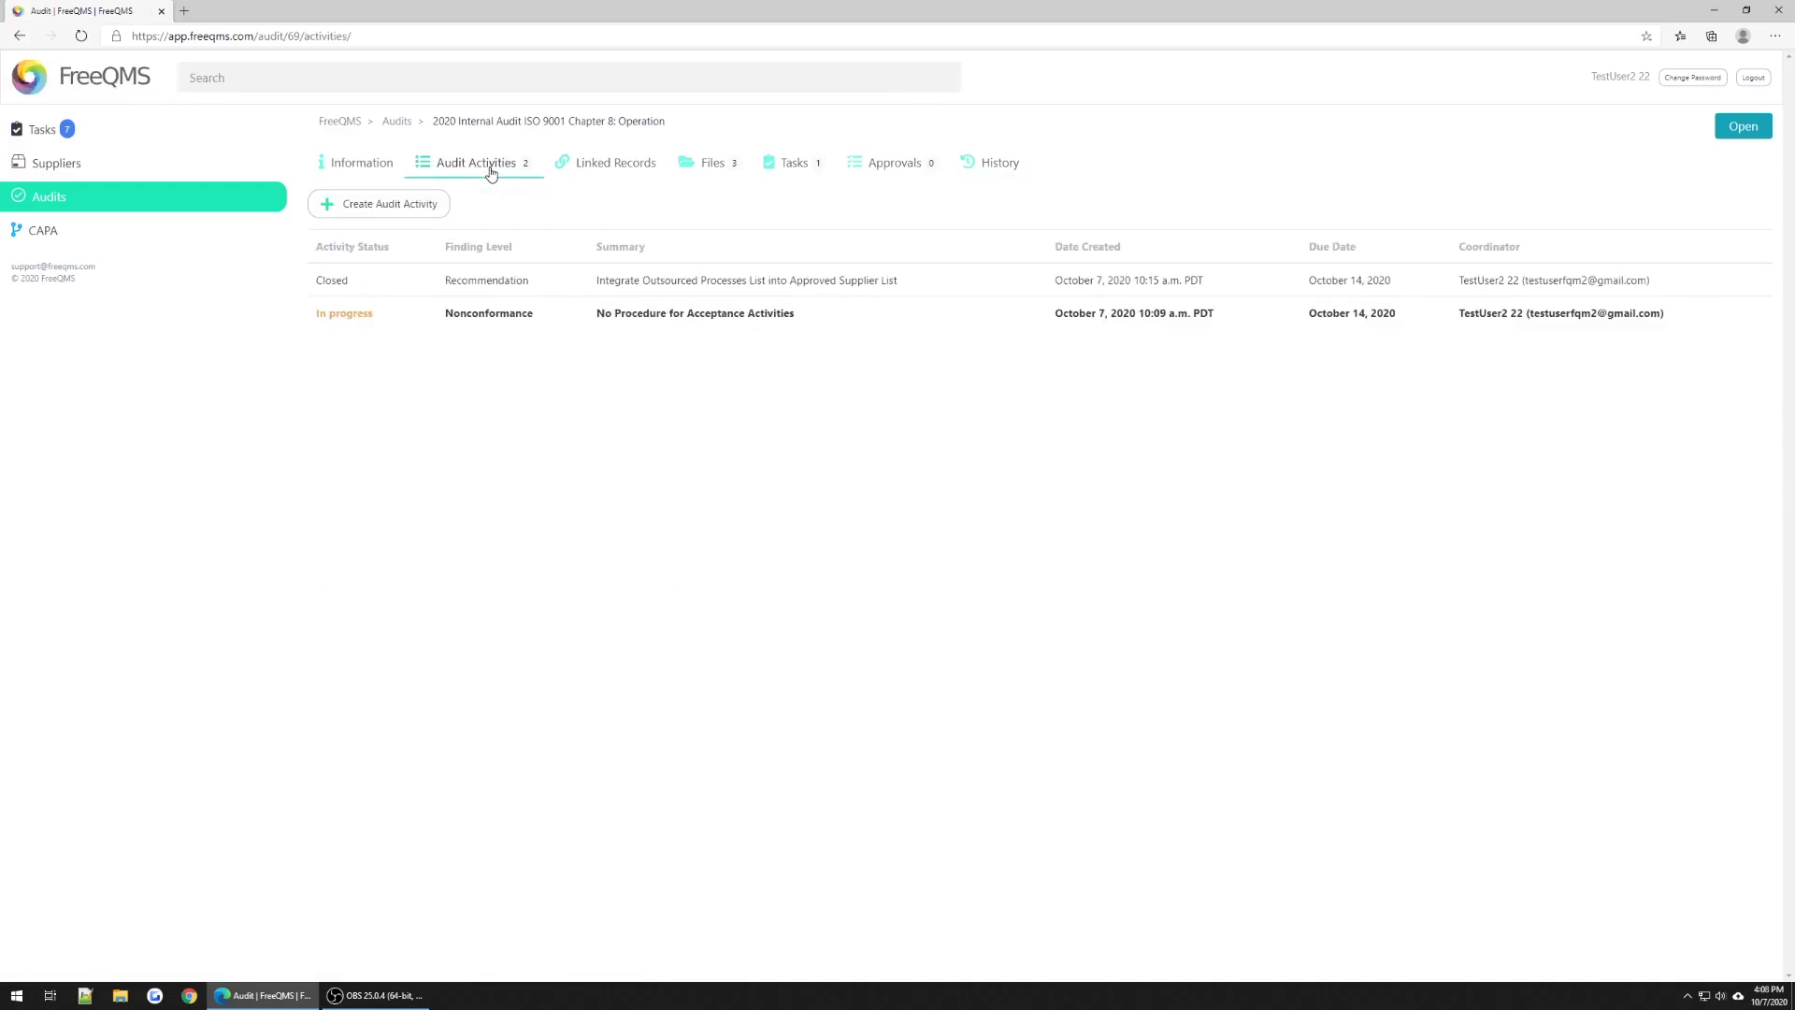
click(562, 316)
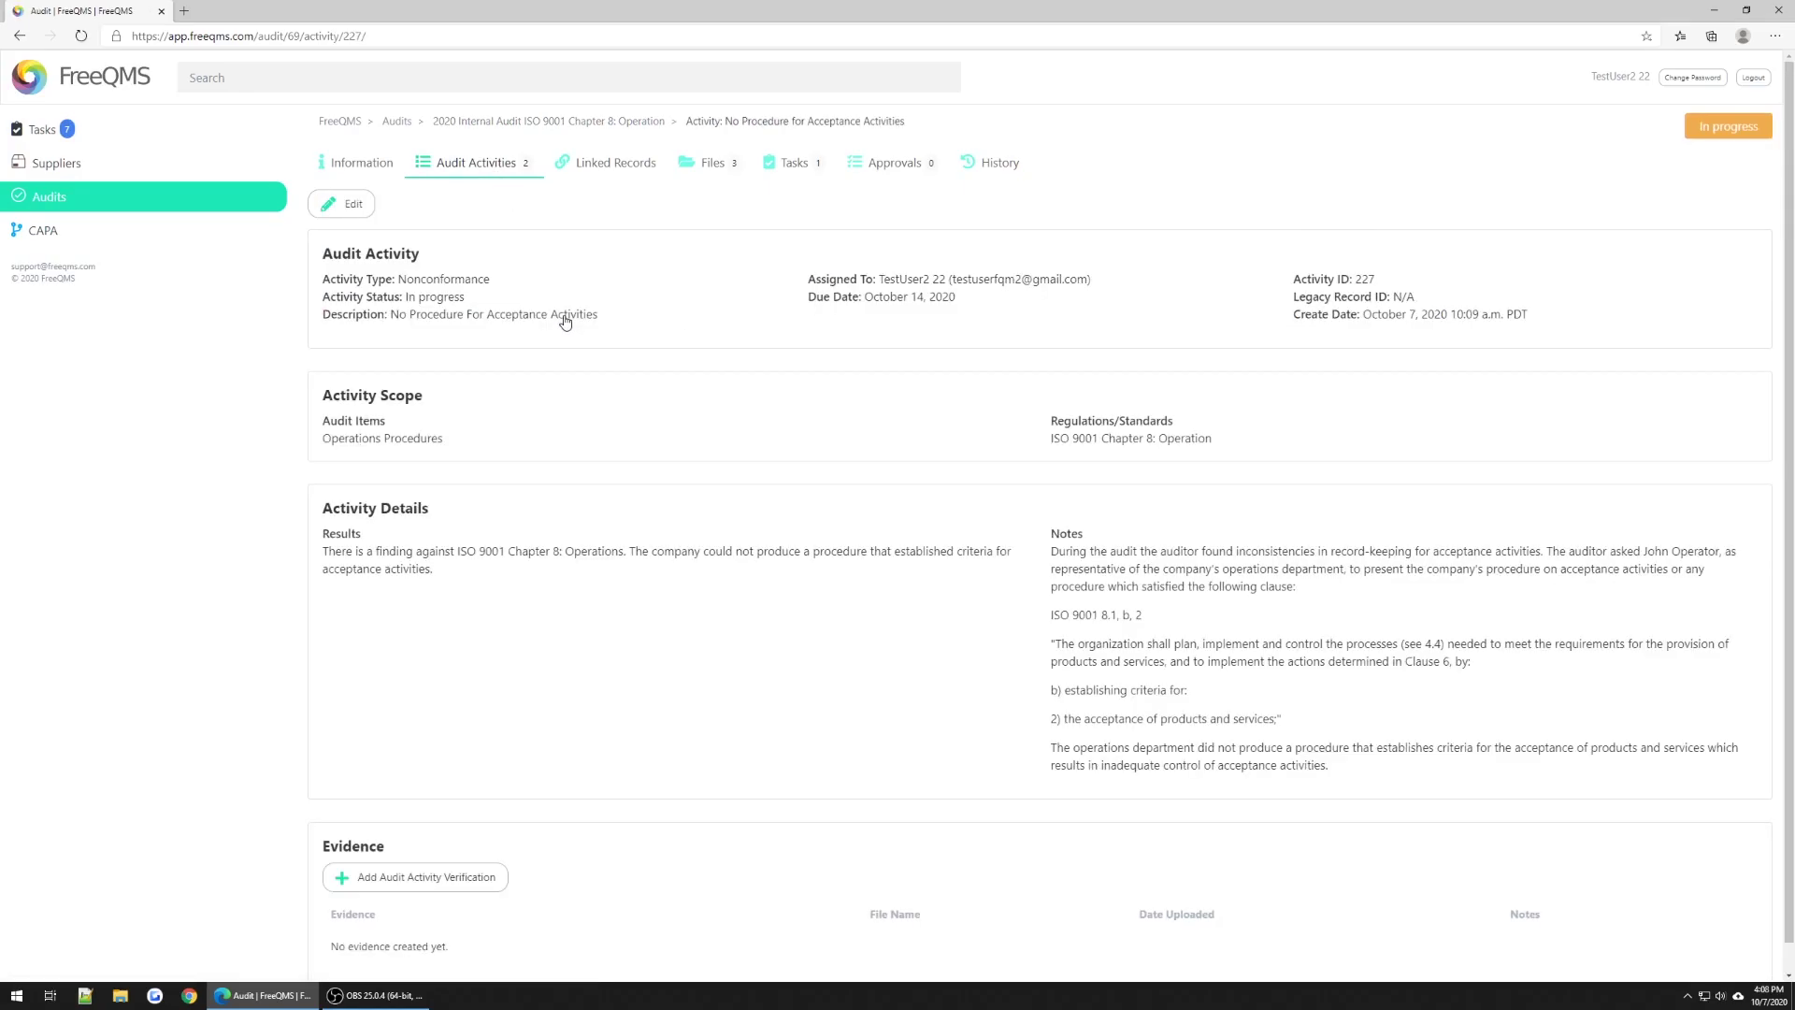
- Start a new verification for the "No Procedure for Acceptance Activities" activity and attach the file "Copy of C47 Change Order.pdf"
scroll(564, 321, down, 1)
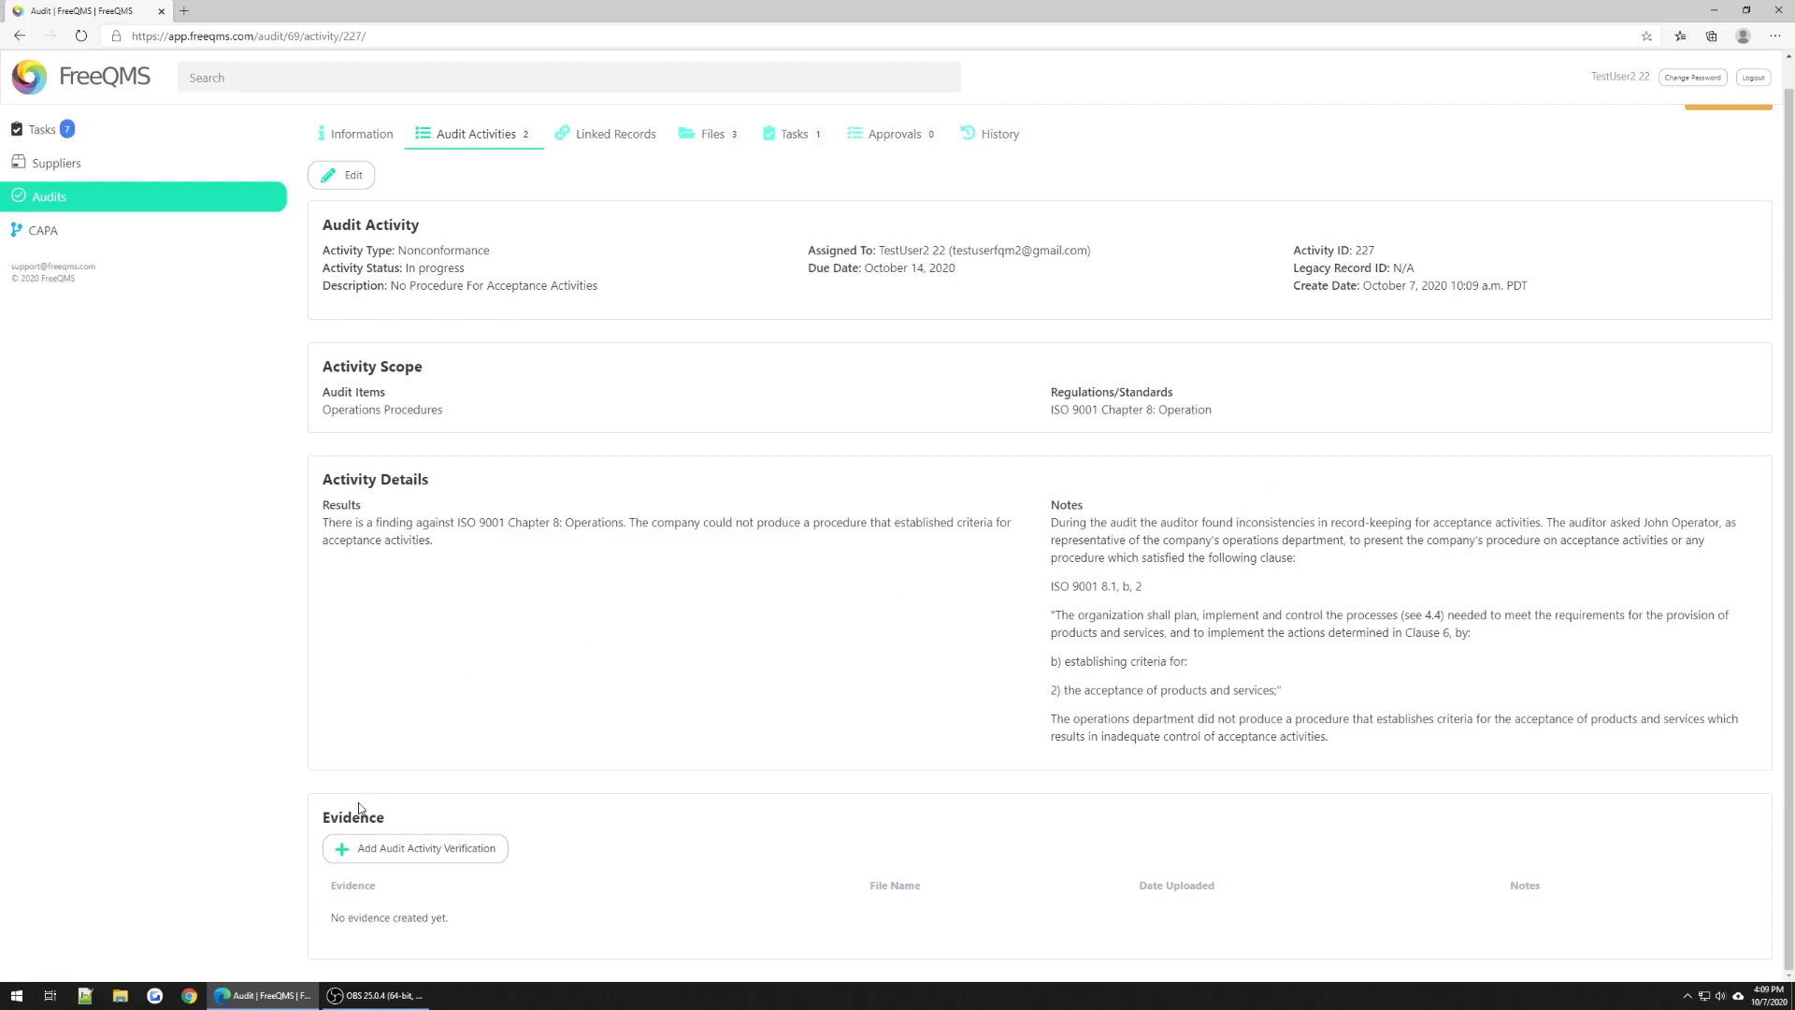
click(422, 848)
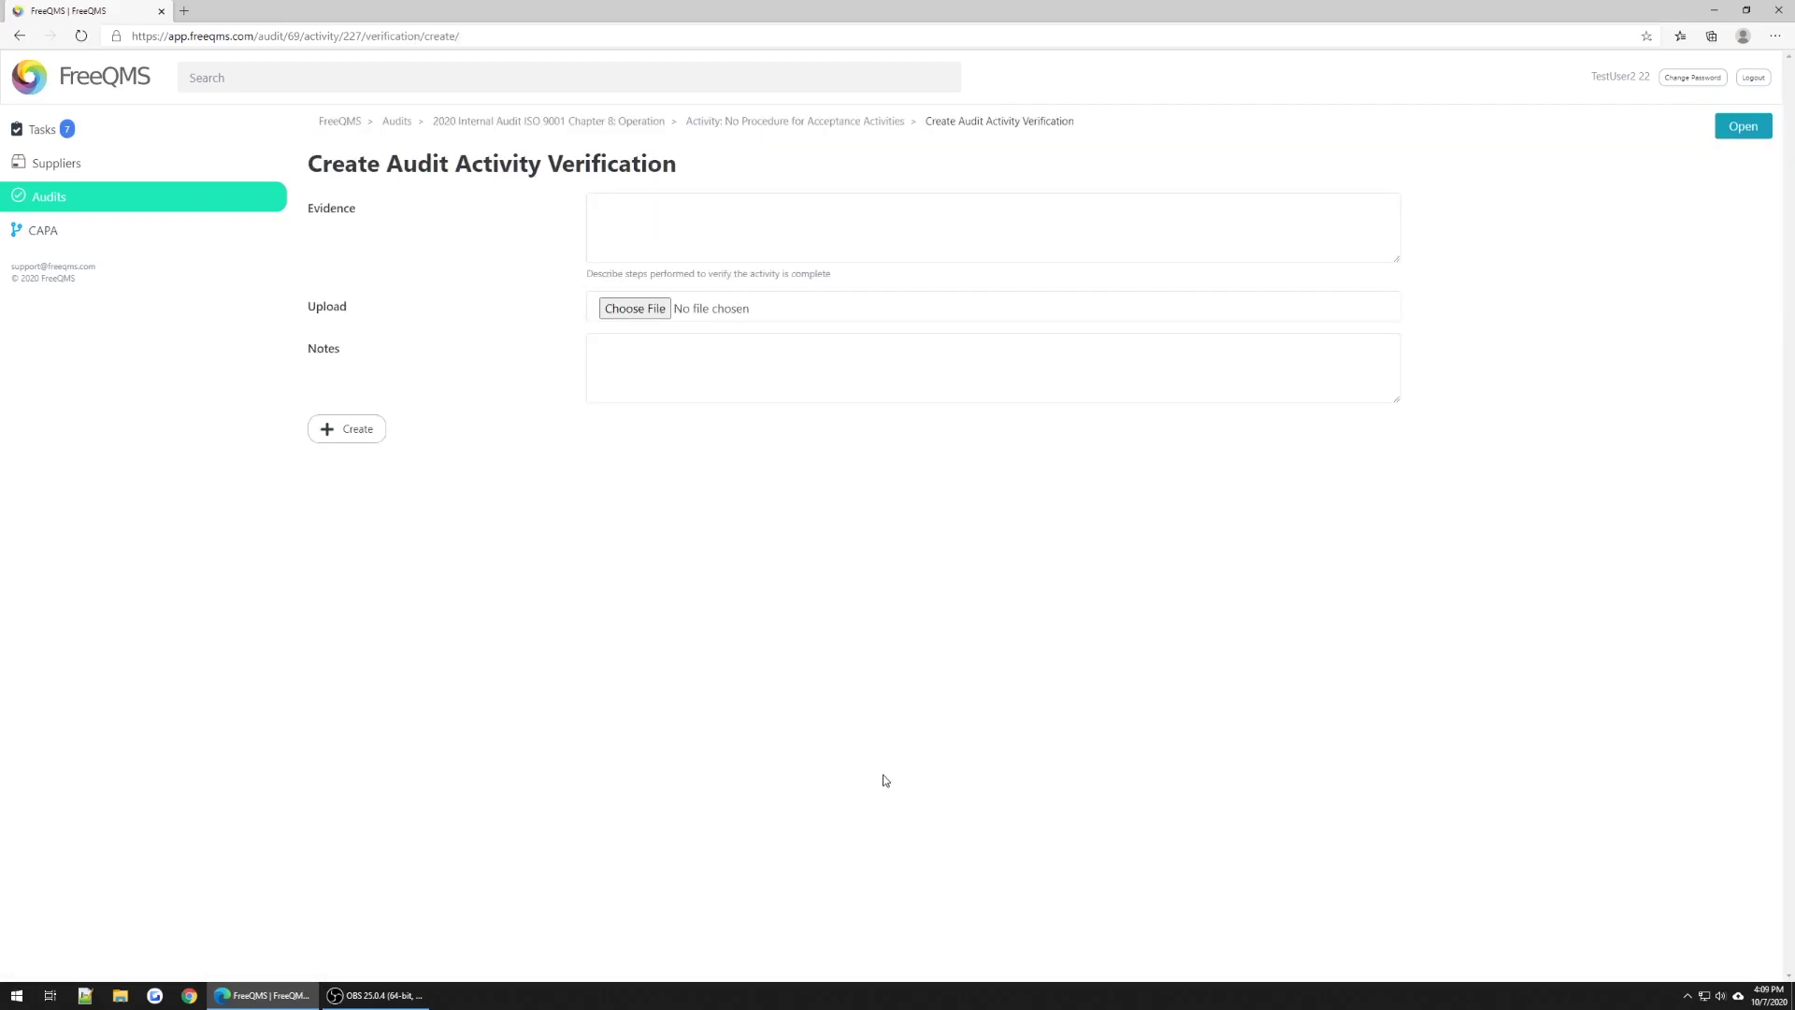
click(629, 311)
click(229, 135)
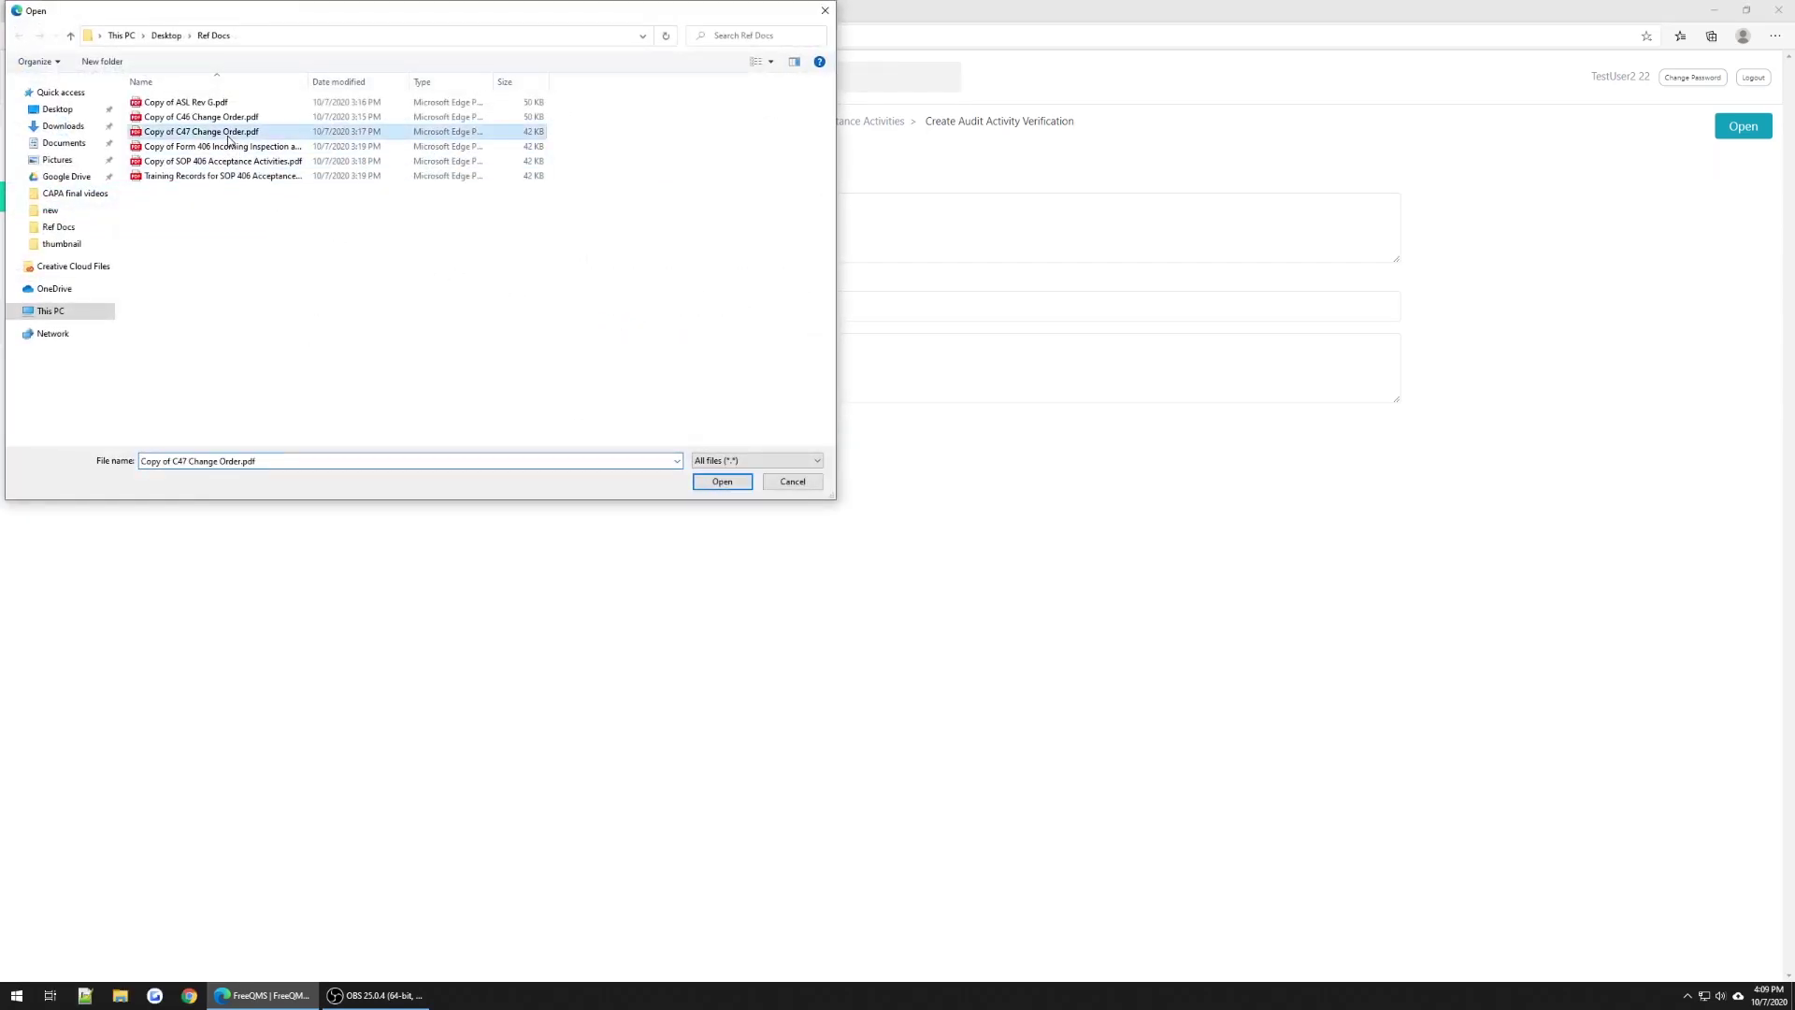
click(733, 482)
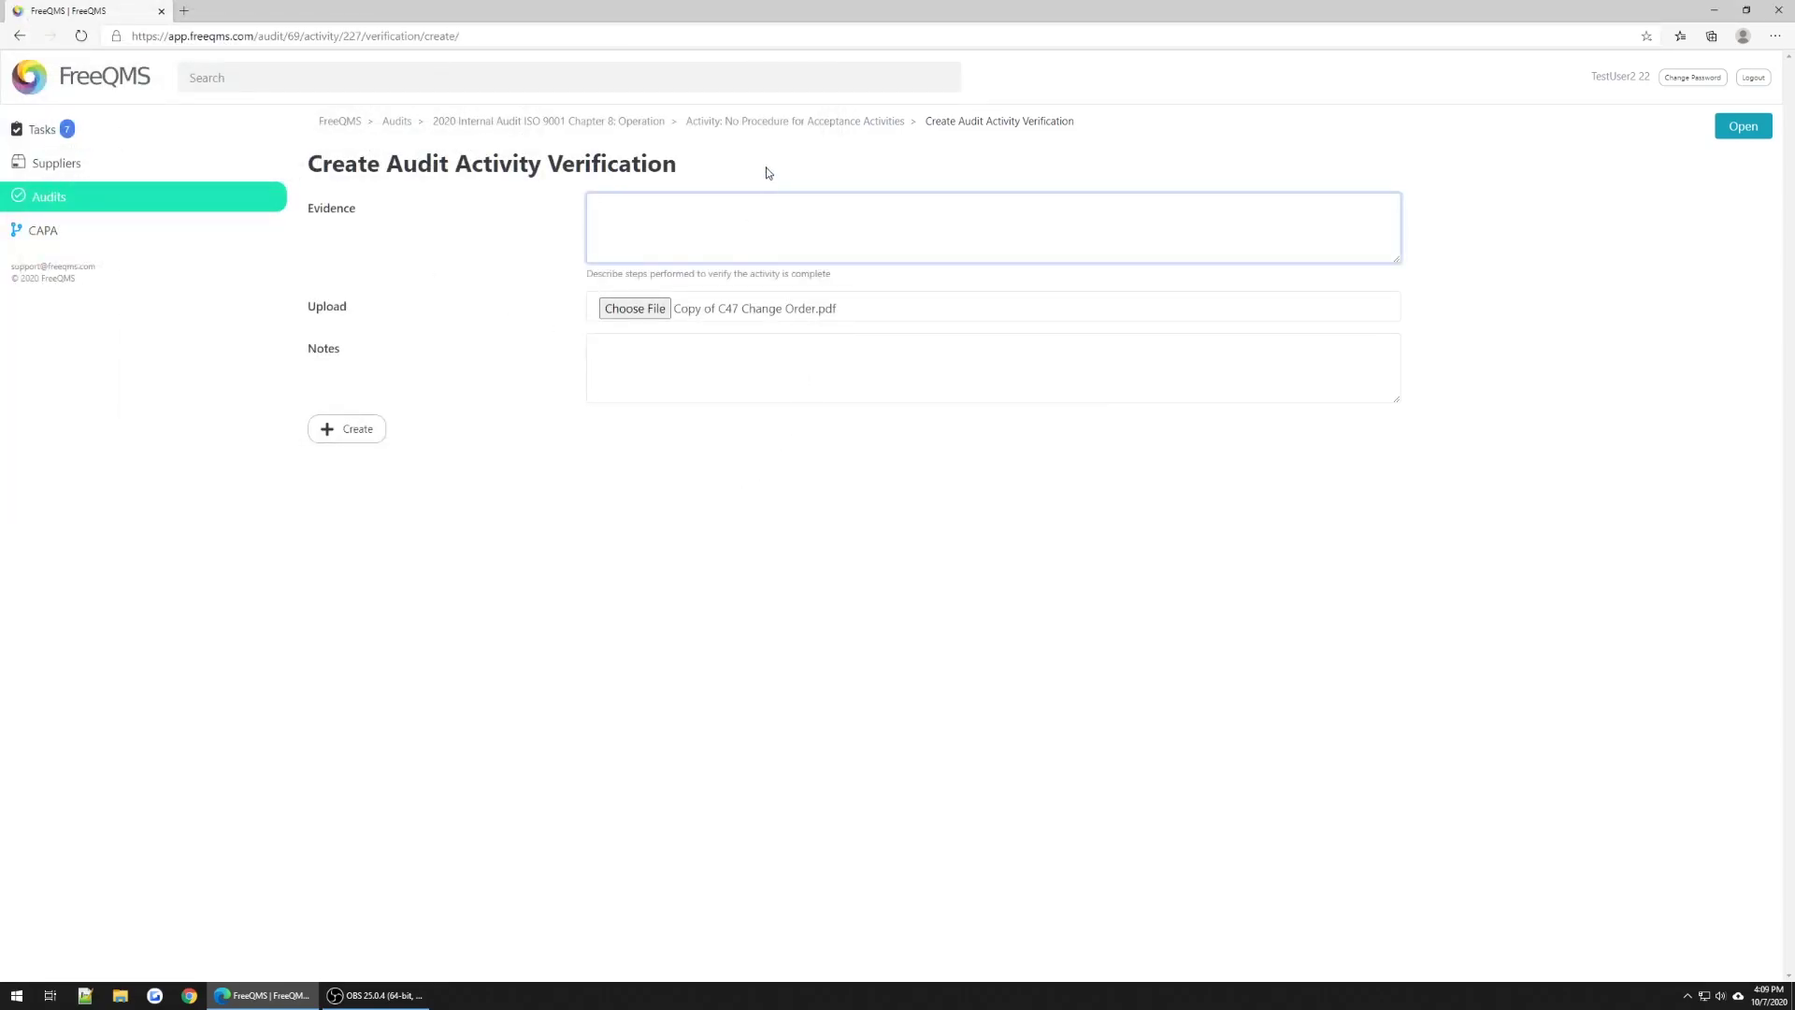
- Enter the evidence "Change Order C47 introduces SOP 406 Acceptance Activities that establishes criteria for incoming product acceptance activities." and create the verification
text(Change Order C47 introduces SOP 406 Acceptance Activities that establishes criteria for incoming product acceptance activities.)
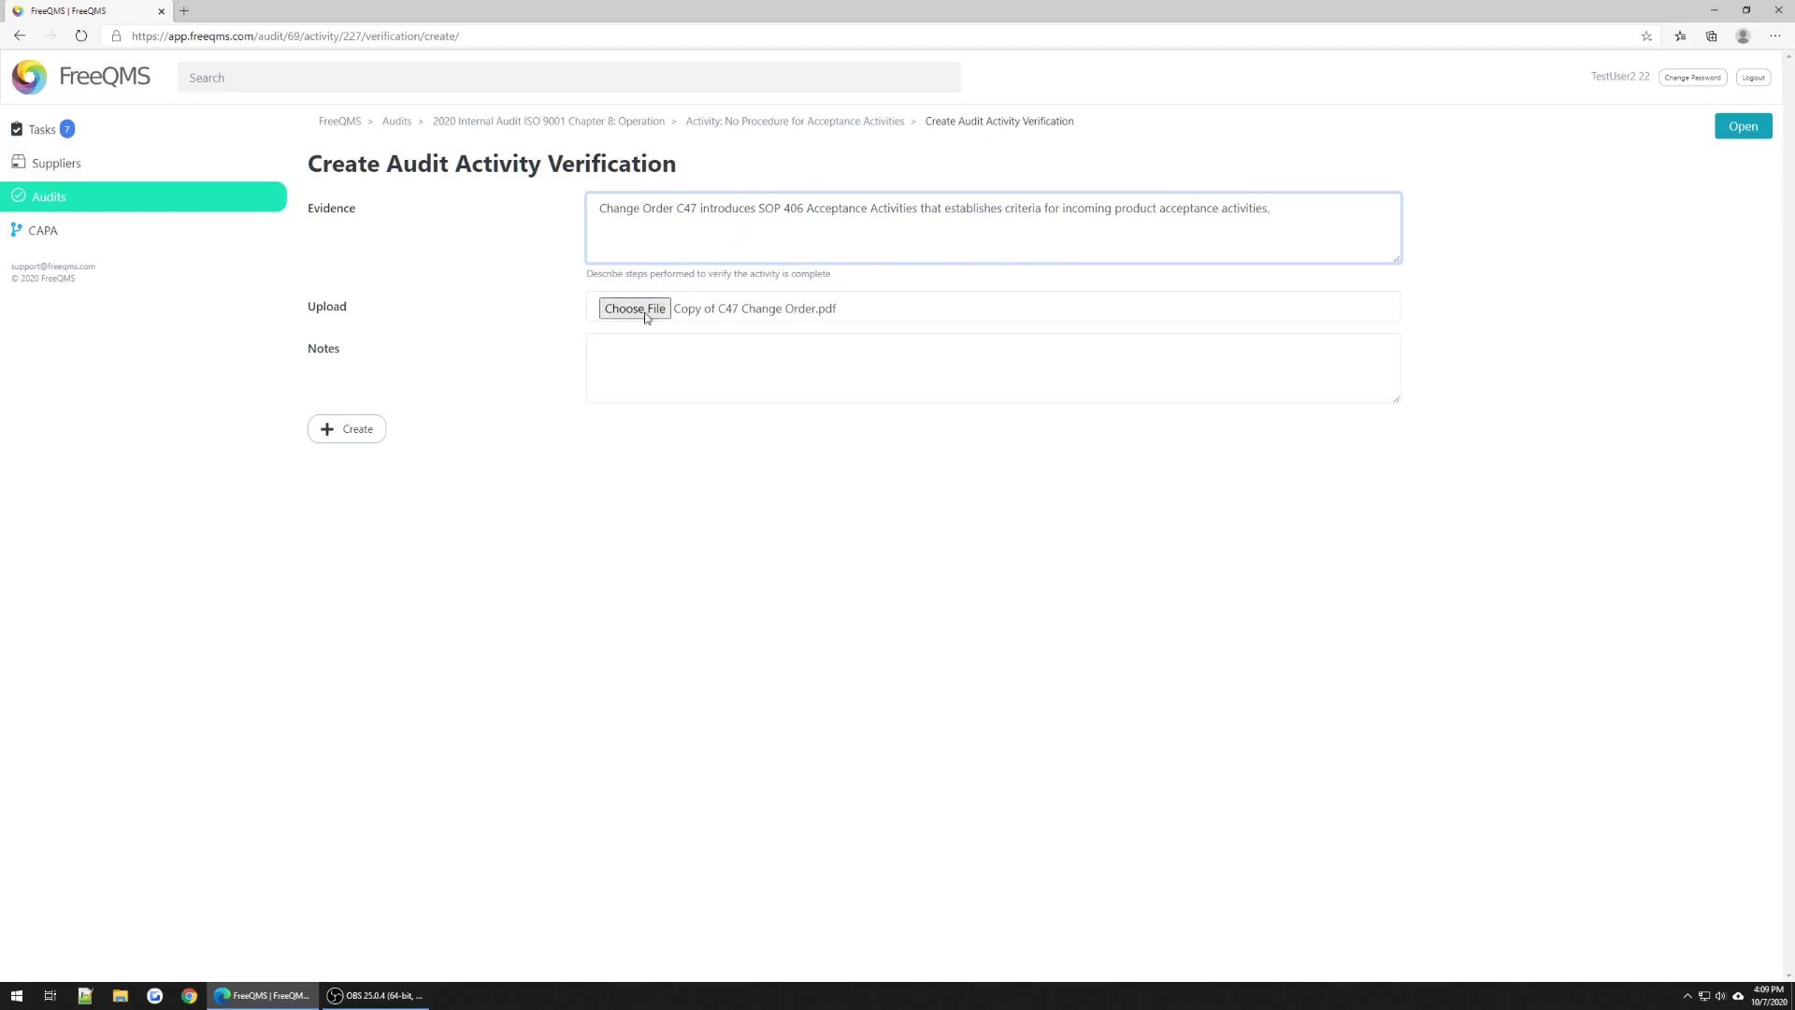
click(359, 437)
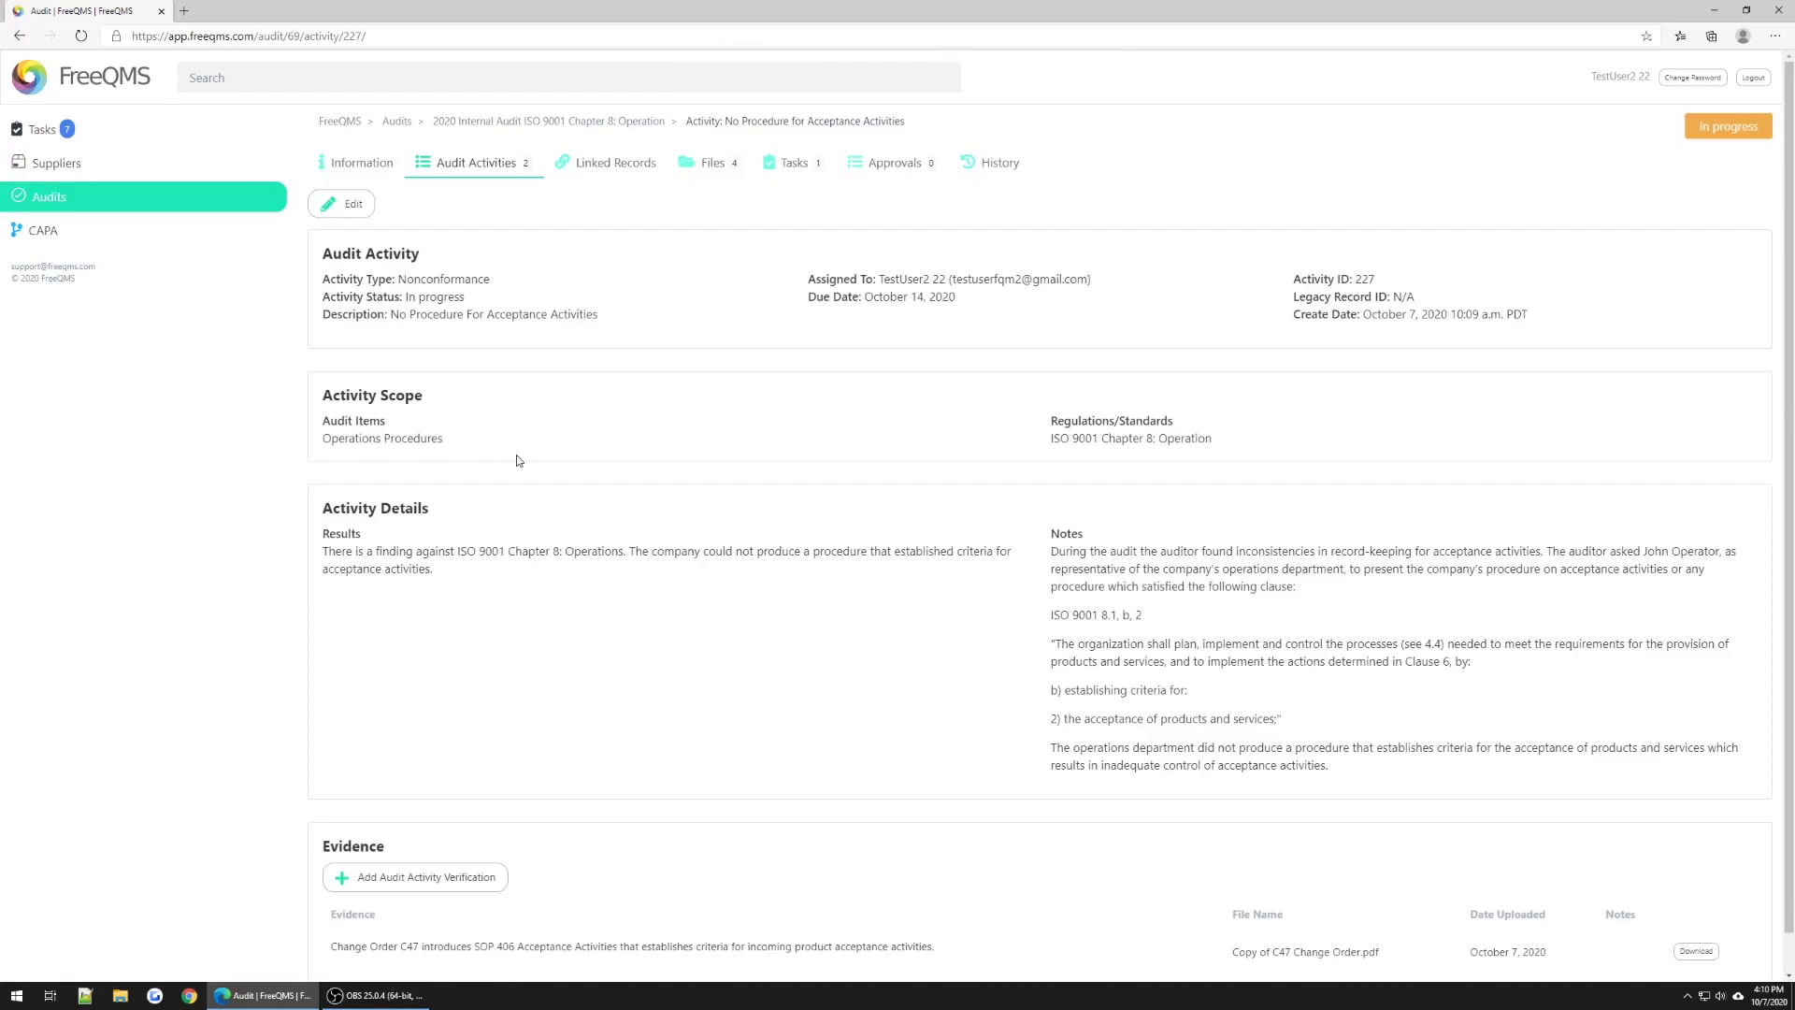
- Start another verification for the same activity and attach the file "Copy of SOP 406 Acceptance Activities.pdf"
scroll(516, 460, down, 1)
click(449, 837)
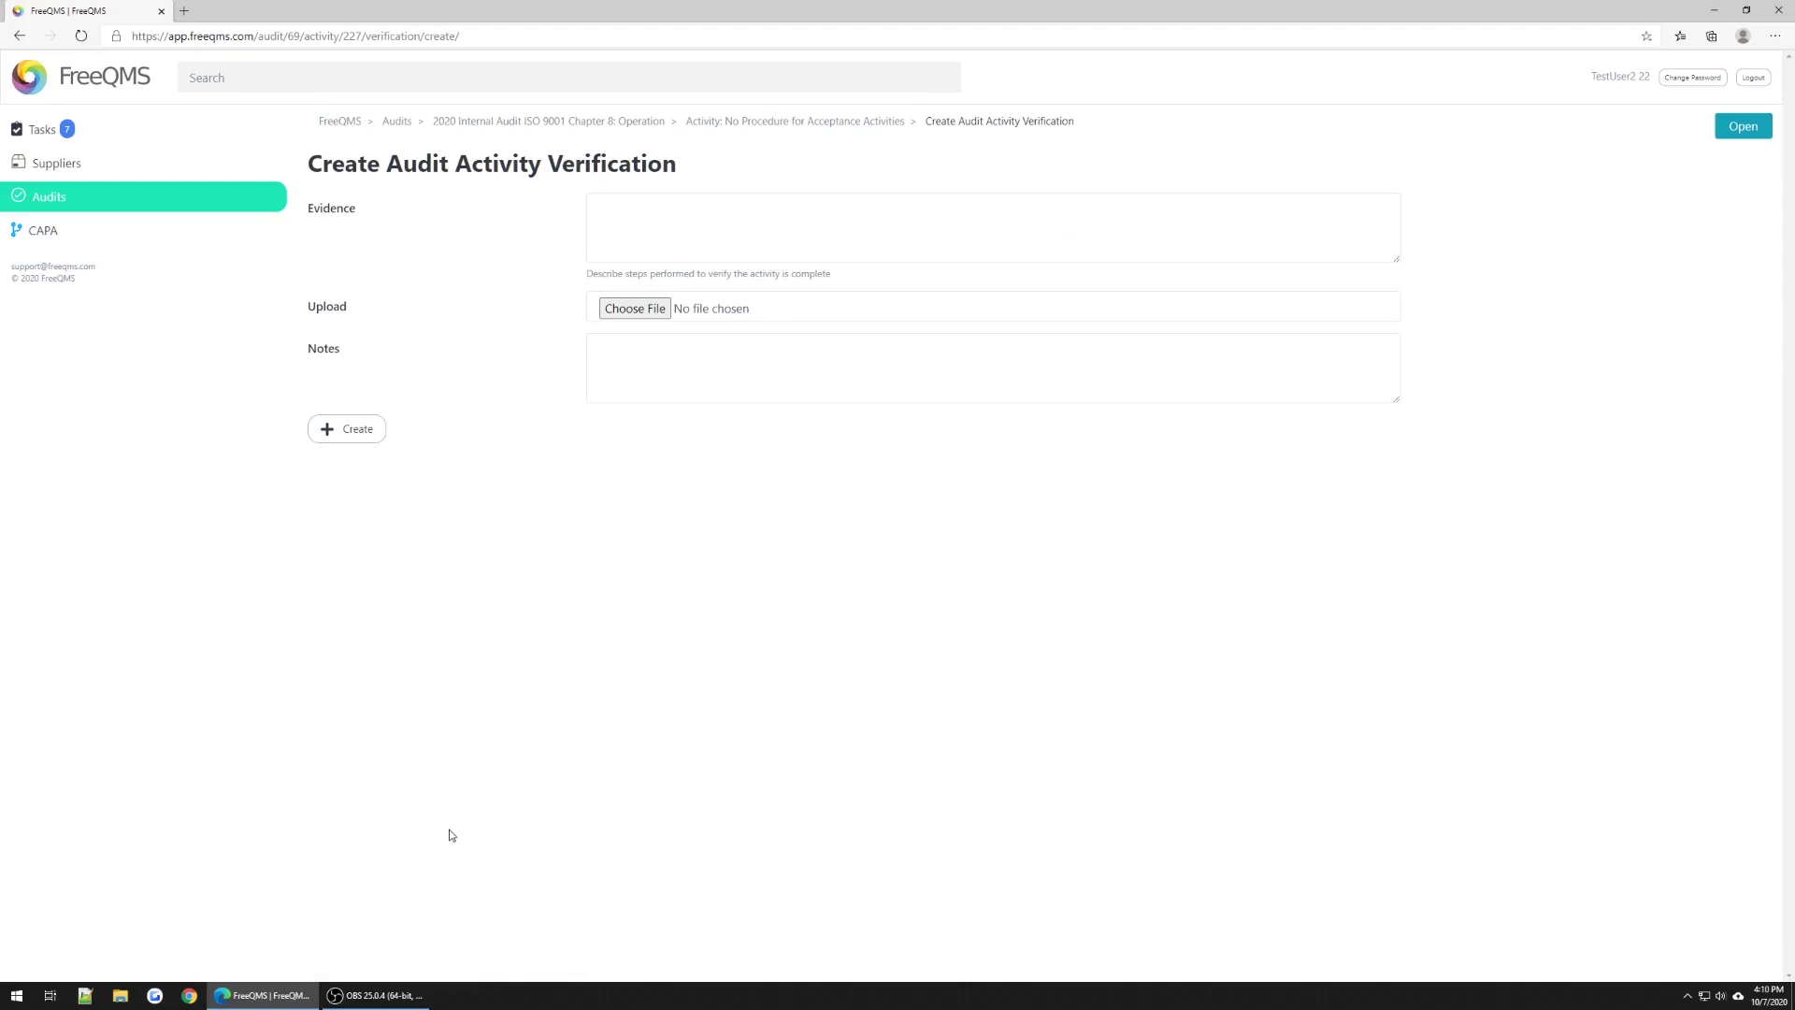
click(670, 315)
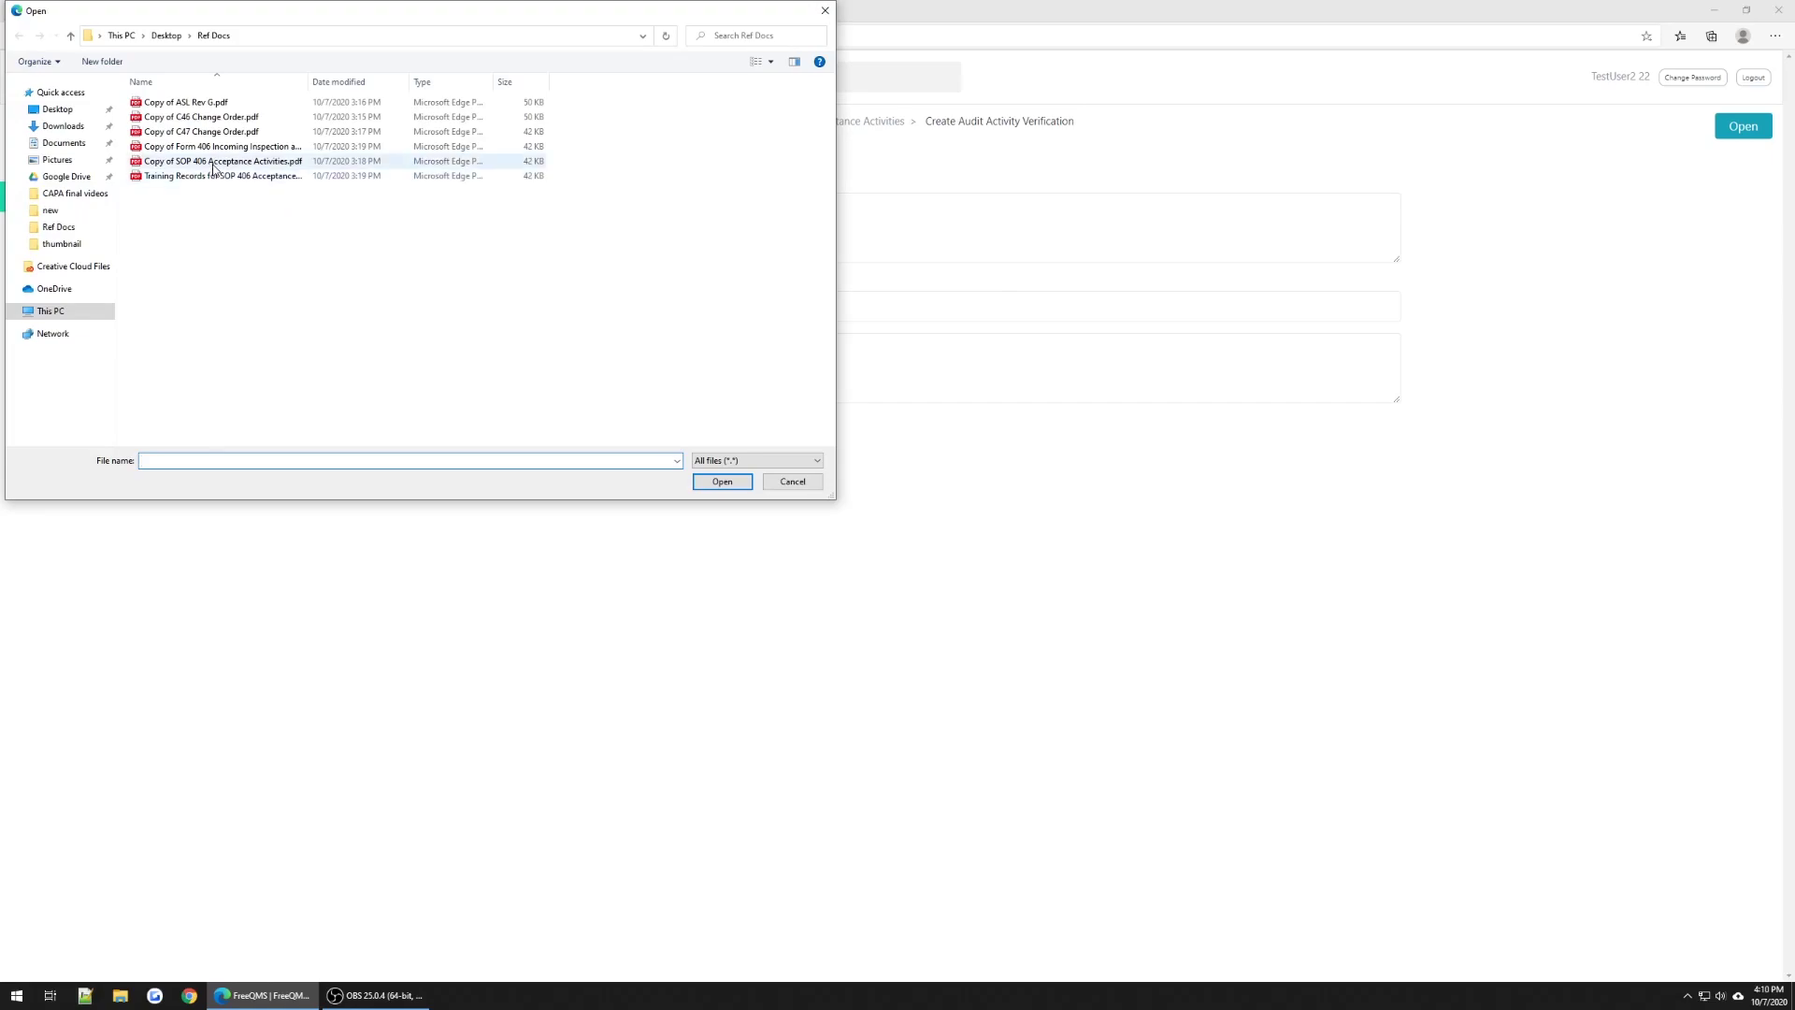
click(213, 166)
click(722, 482)
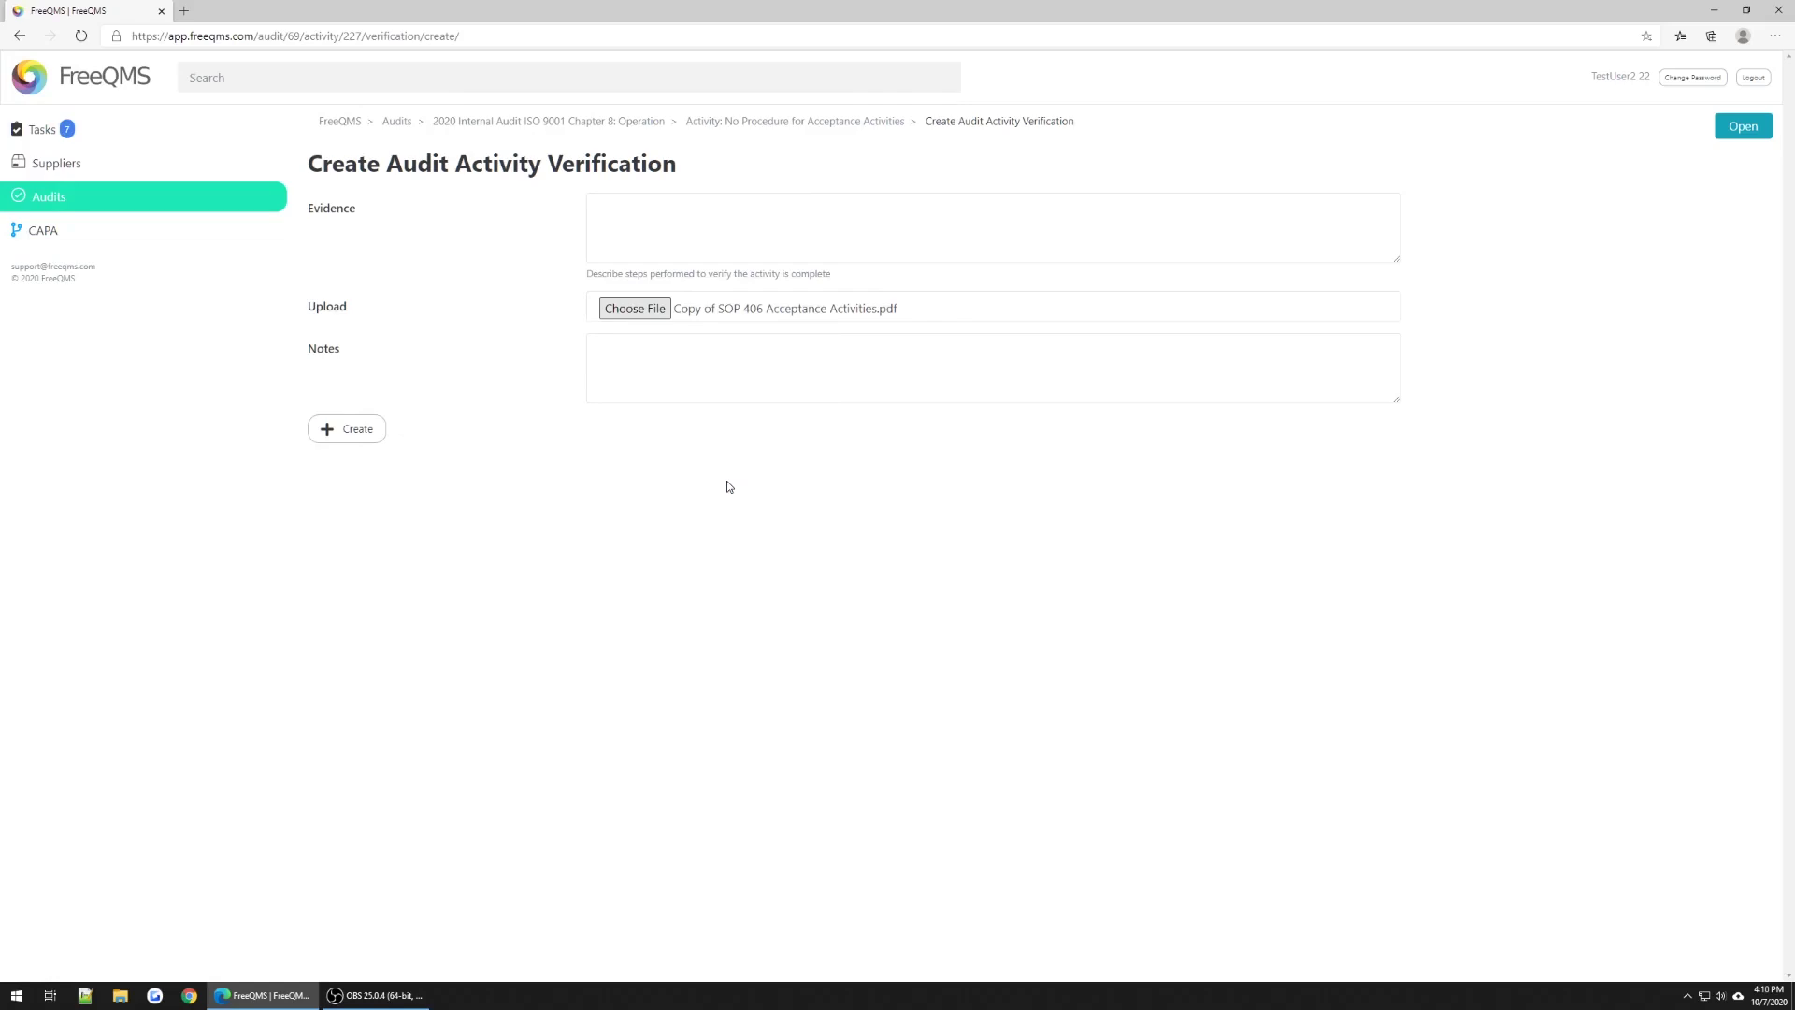
- Enter the evidence "Training records for introduced SOP 406 Acceptance Activities and related form." and create the verification
click(707, 233)
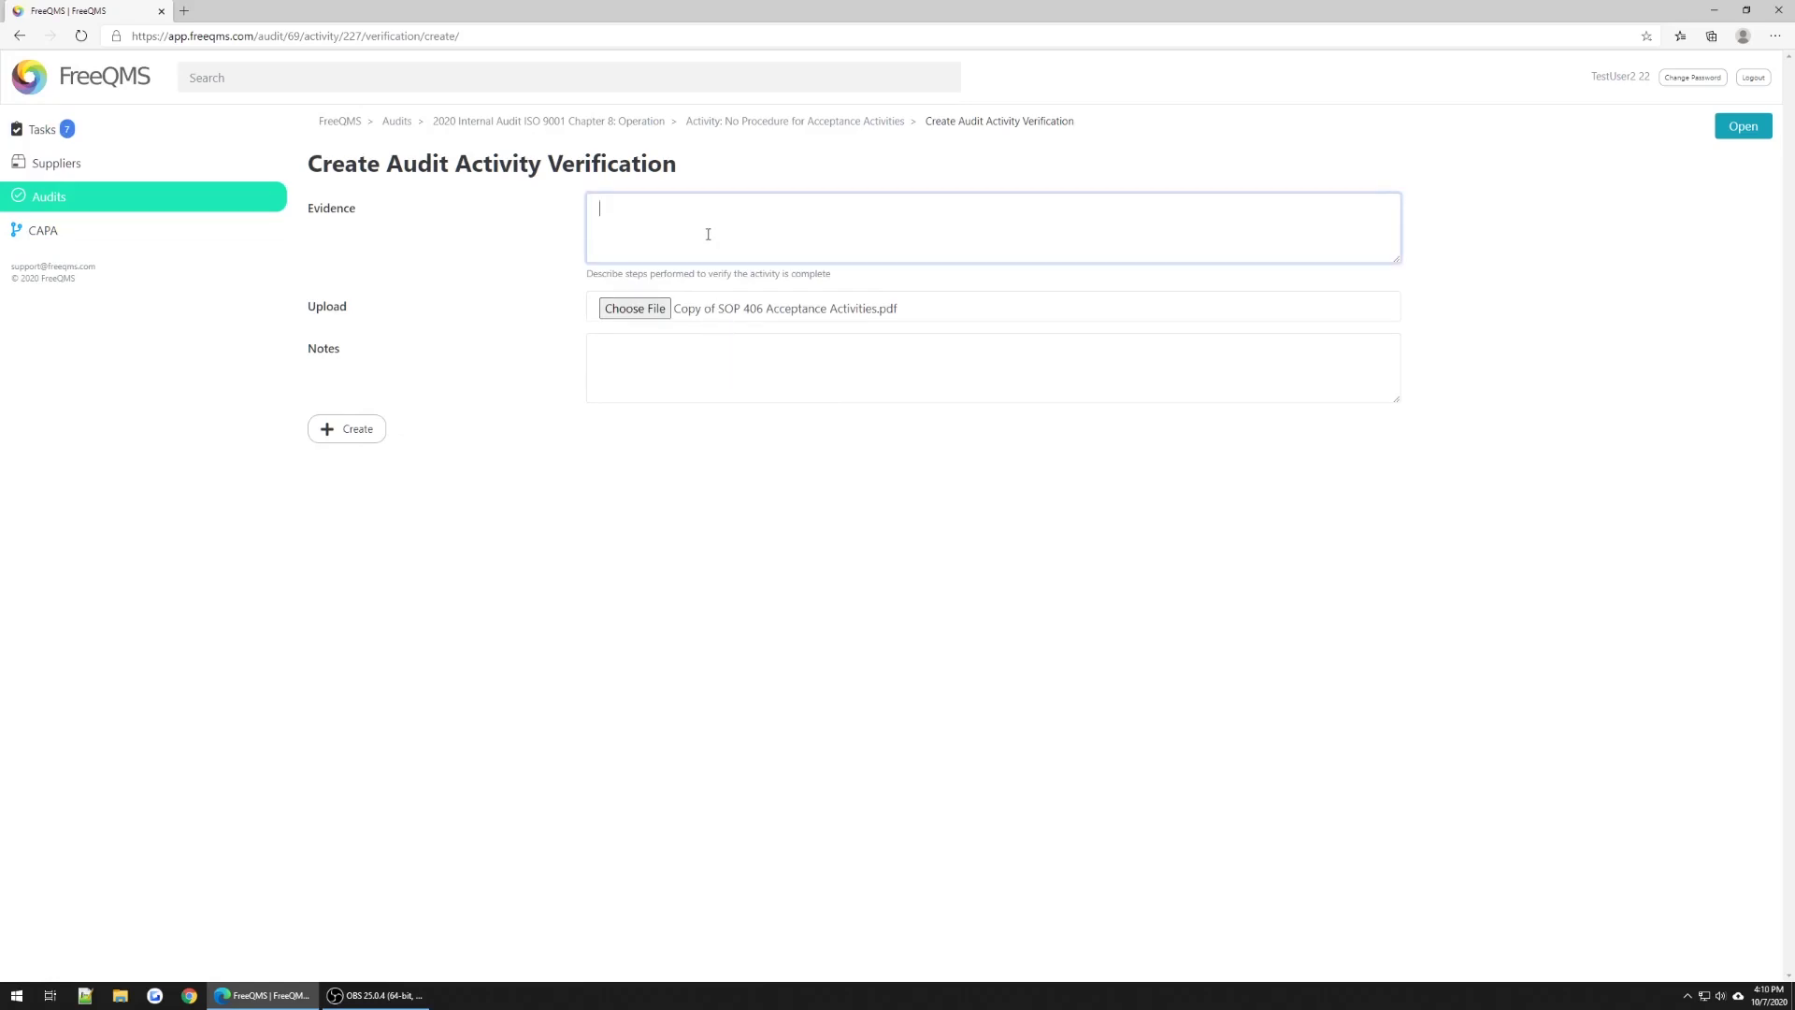
text(Training records for introduced SOP 406 Acceptance Activities and re)
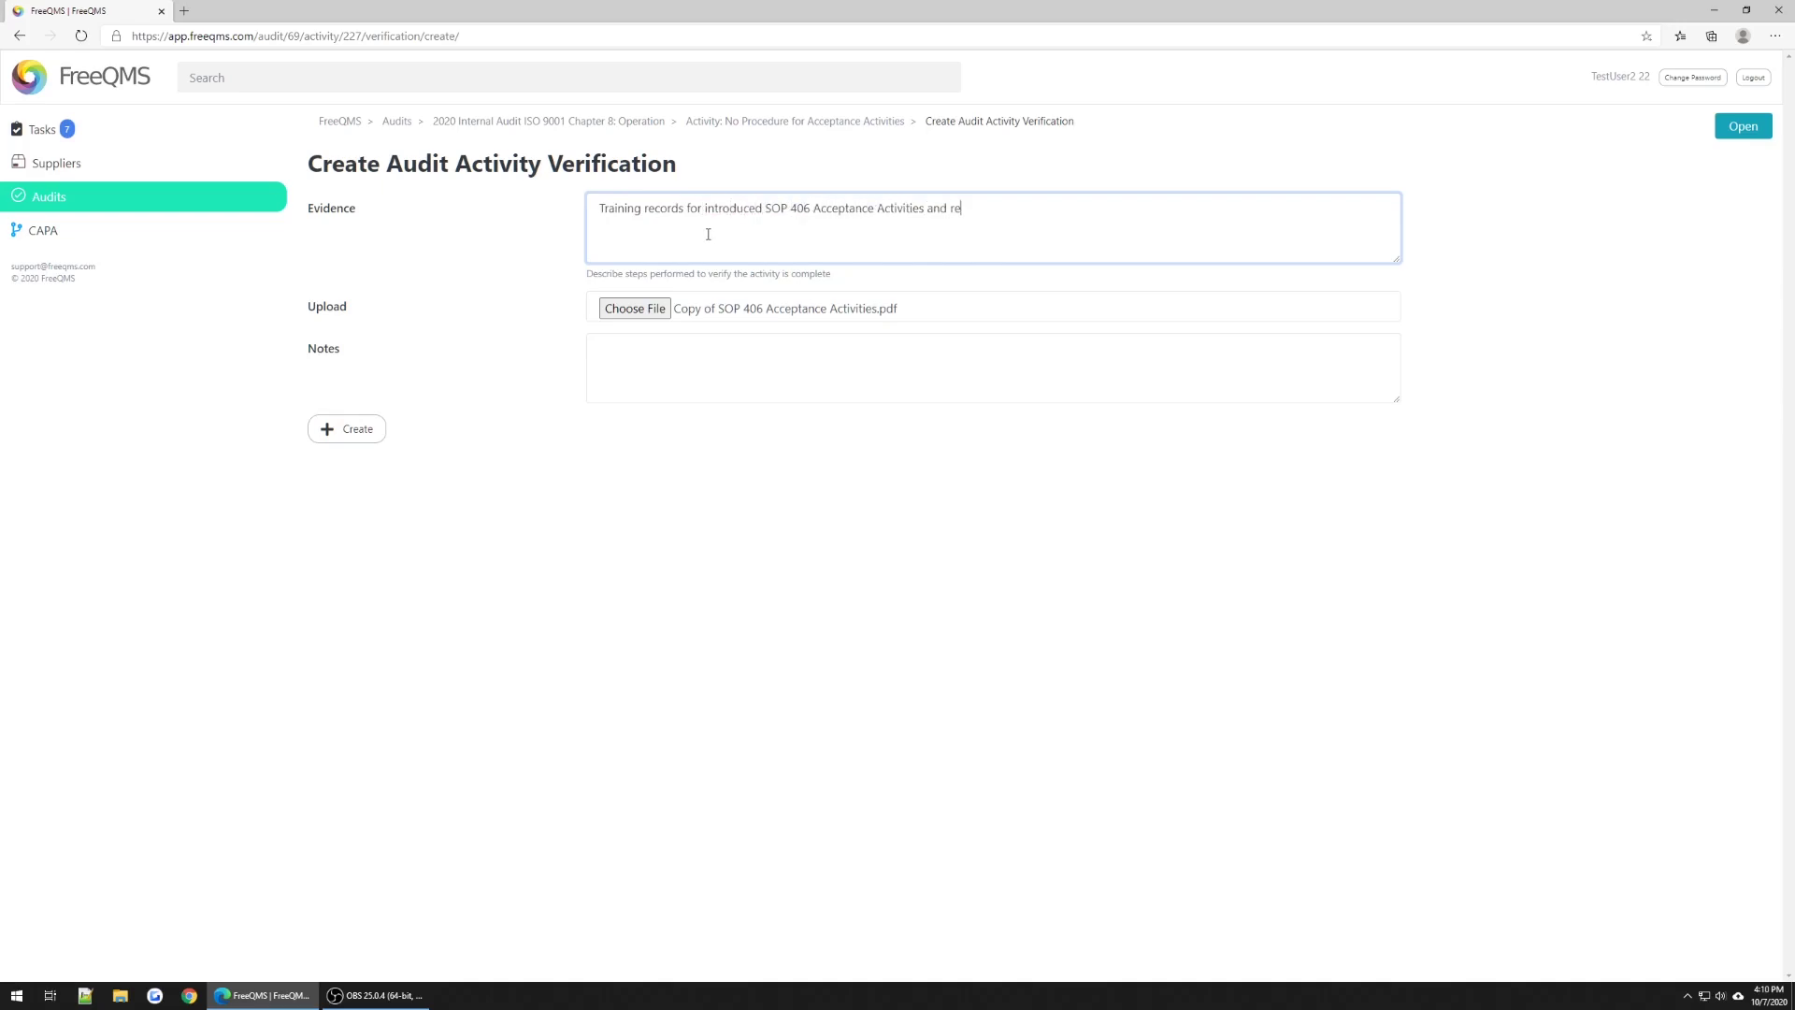
text(lated form.)
click(354, 436)
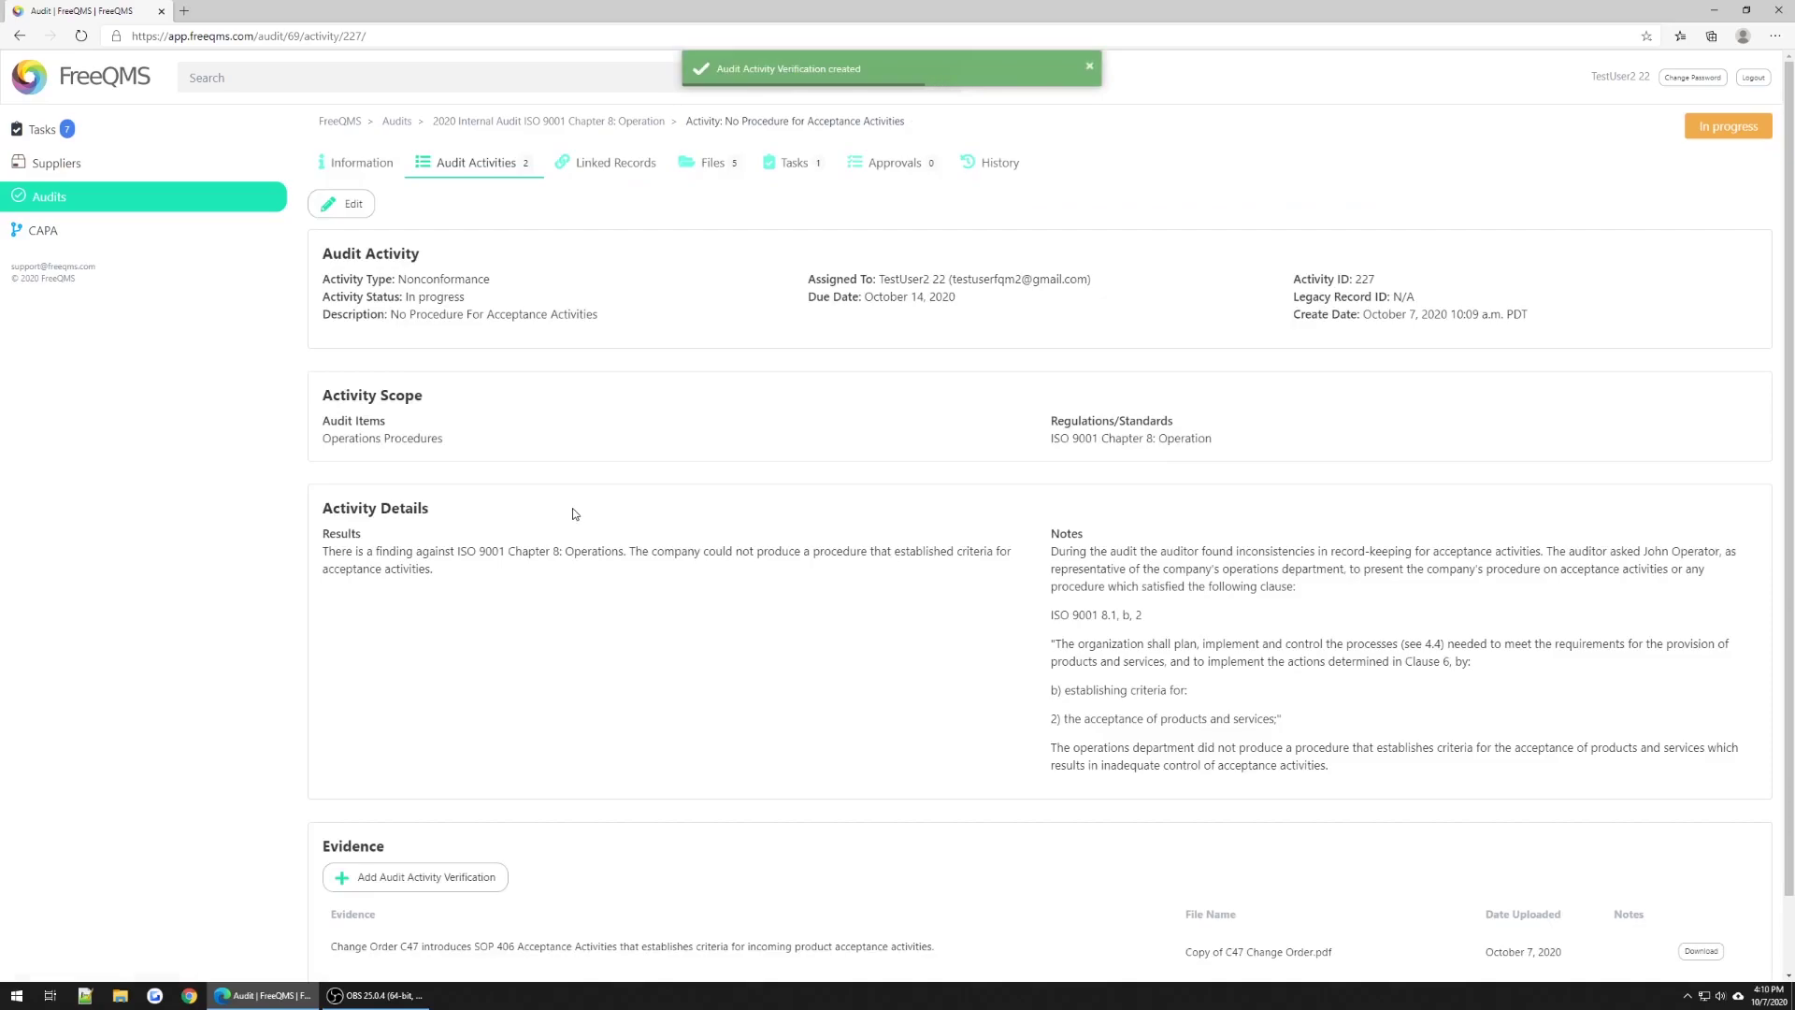
- Set the status of the "No Procedure for Acceptance Activities" activity to Closed and save it
click(350, 204)
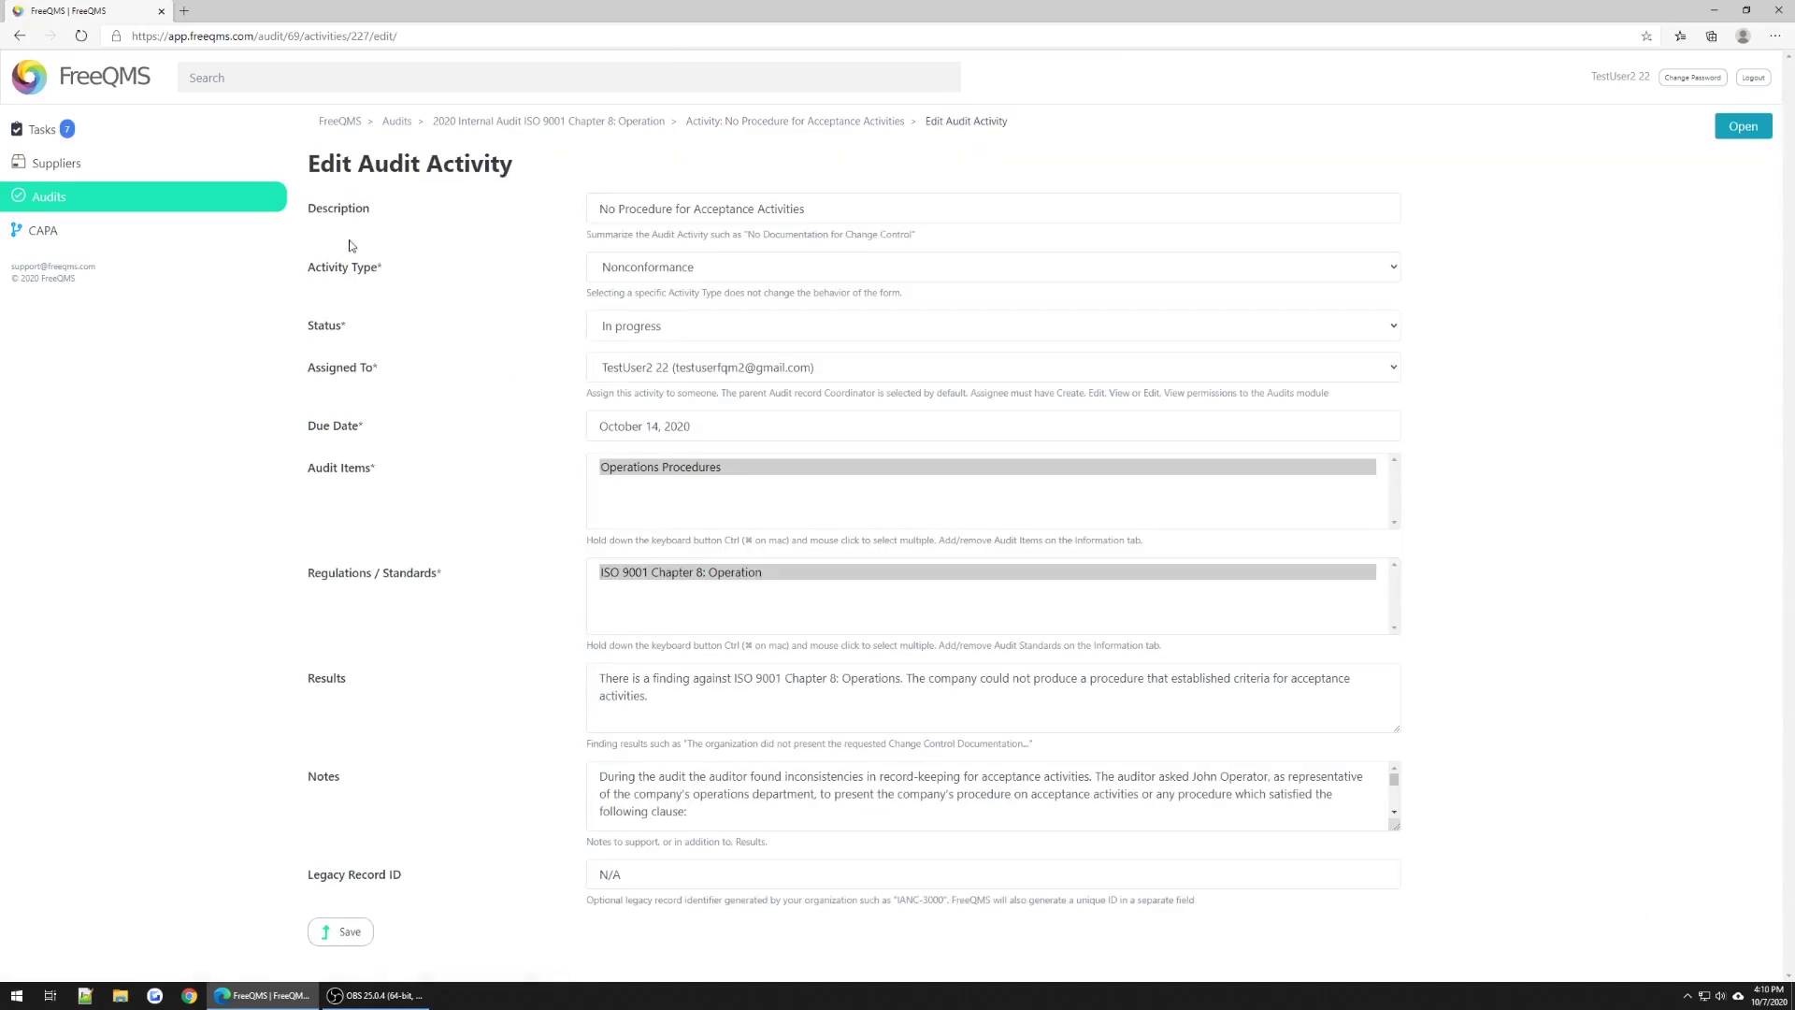
click(663, 323)
click(619, 385)
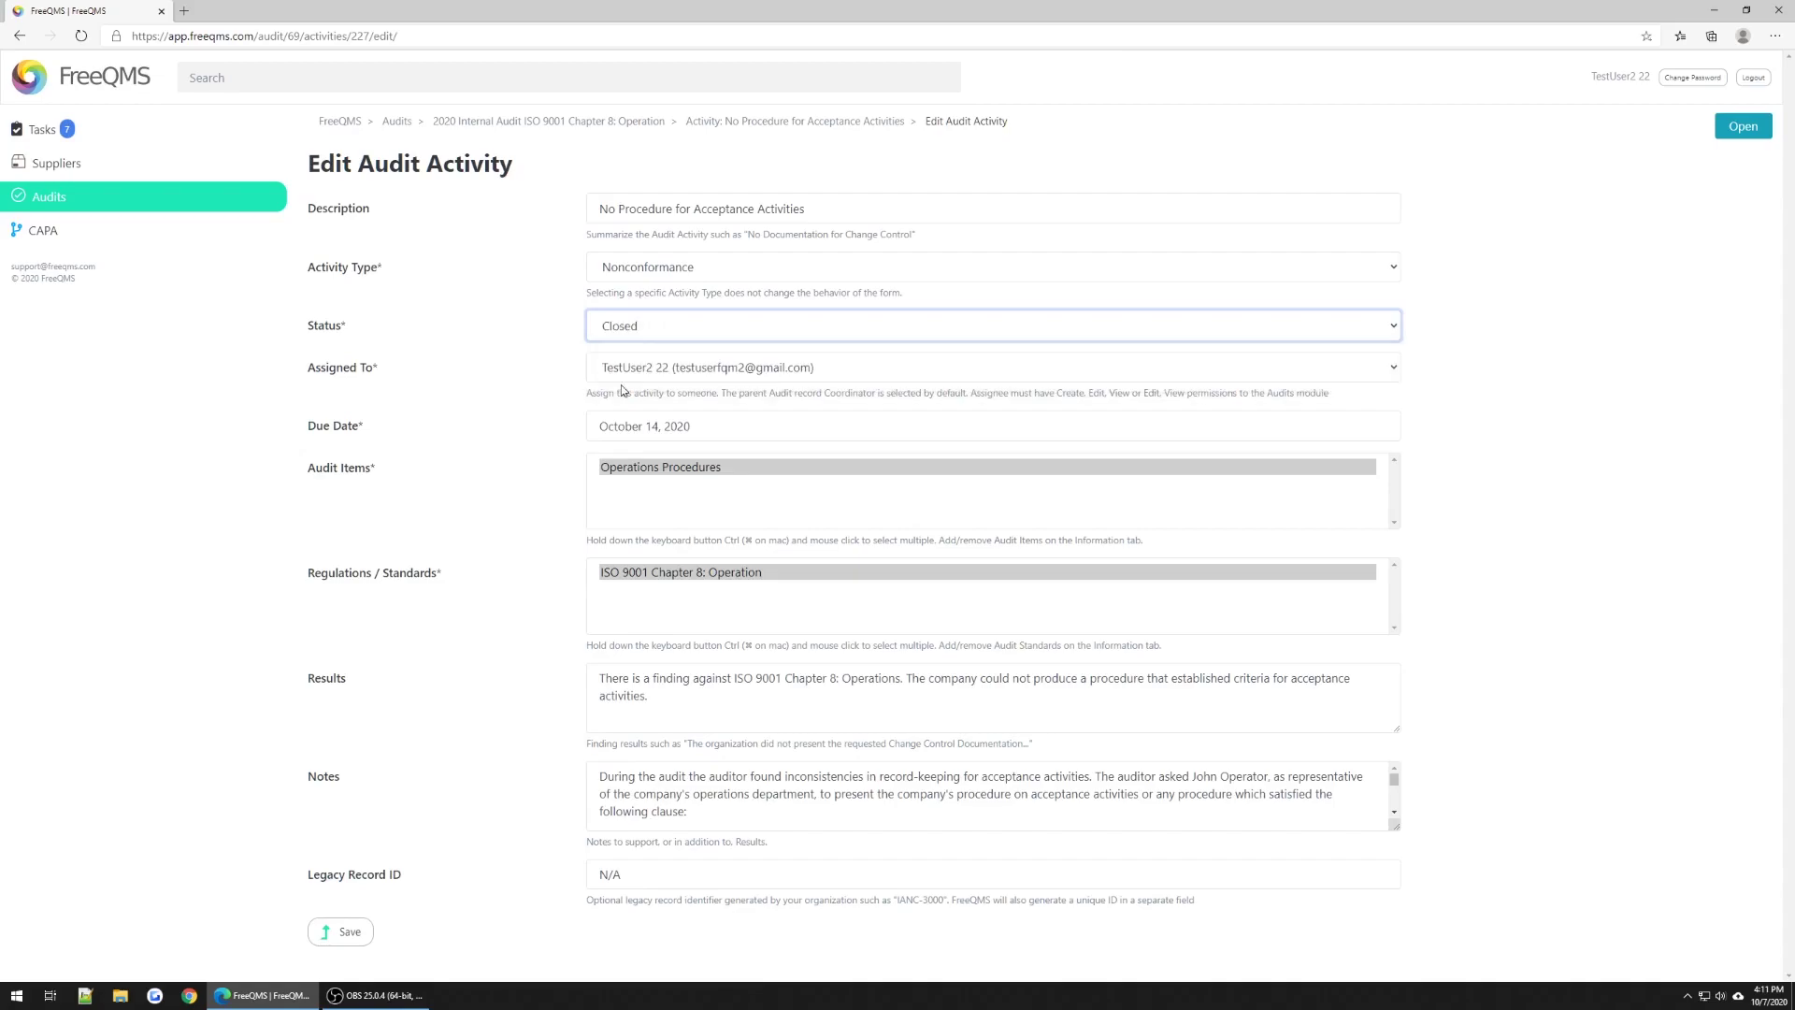
click(342, 937)
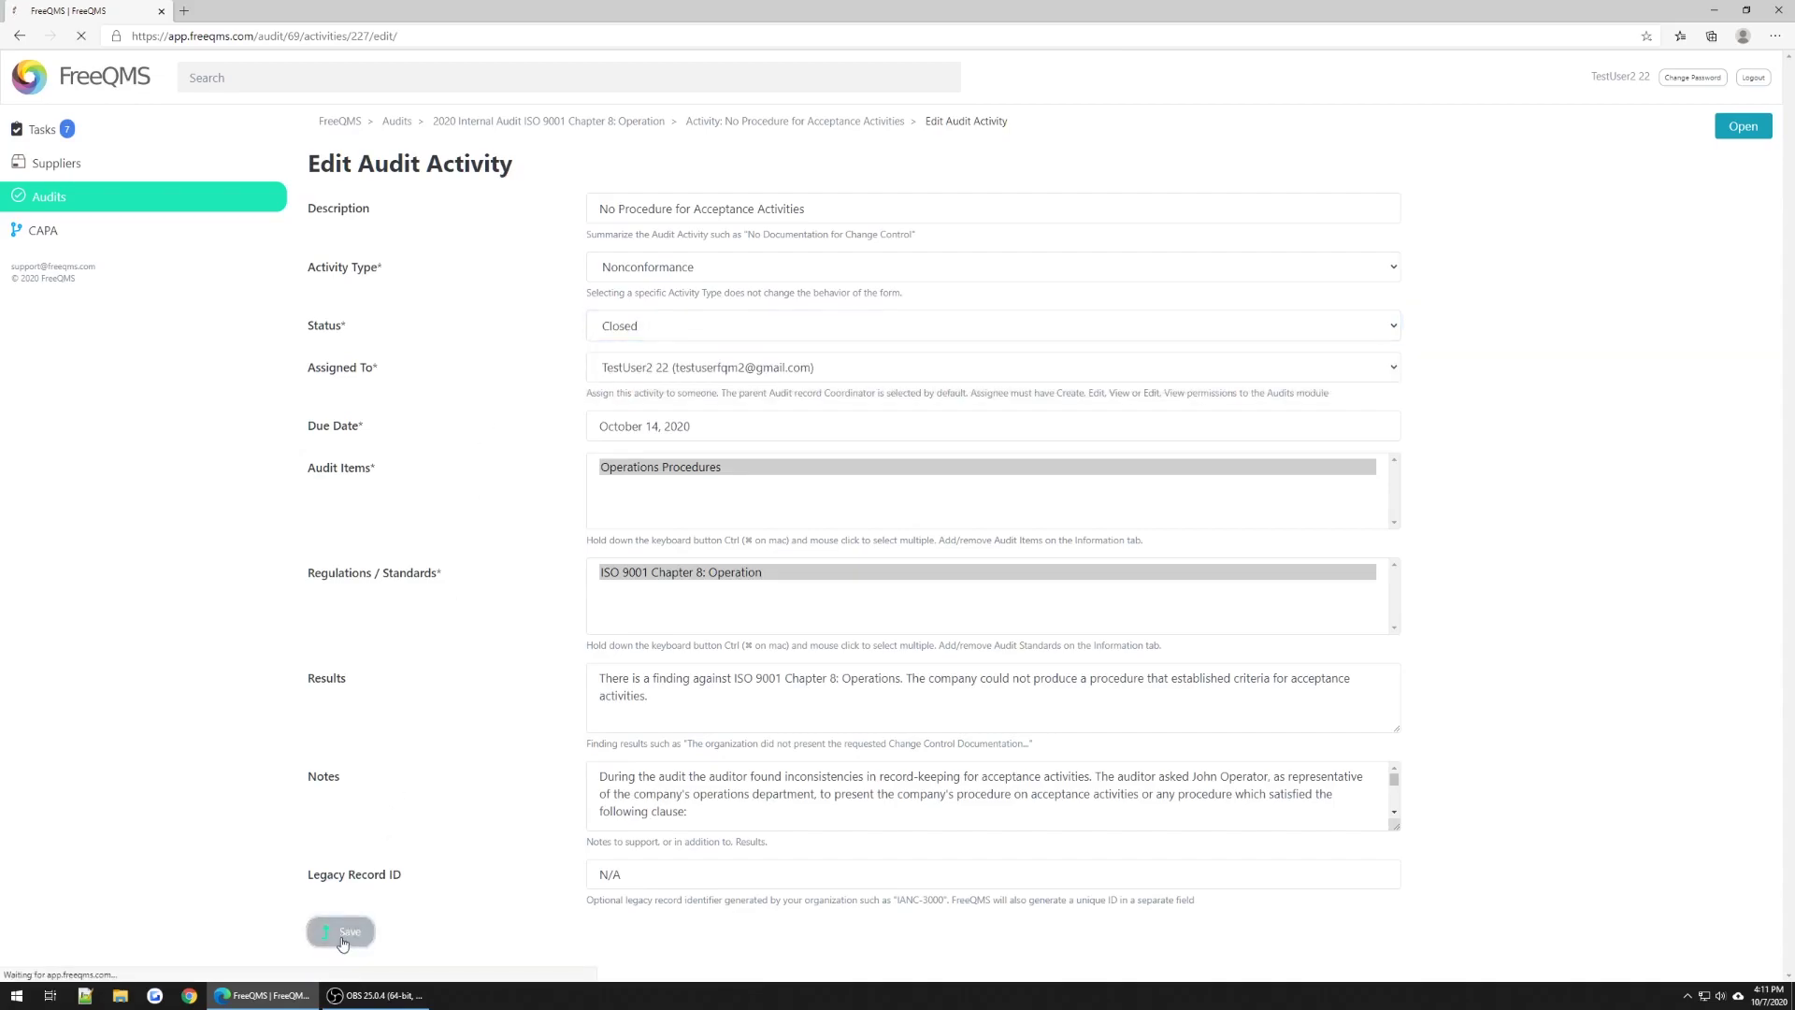